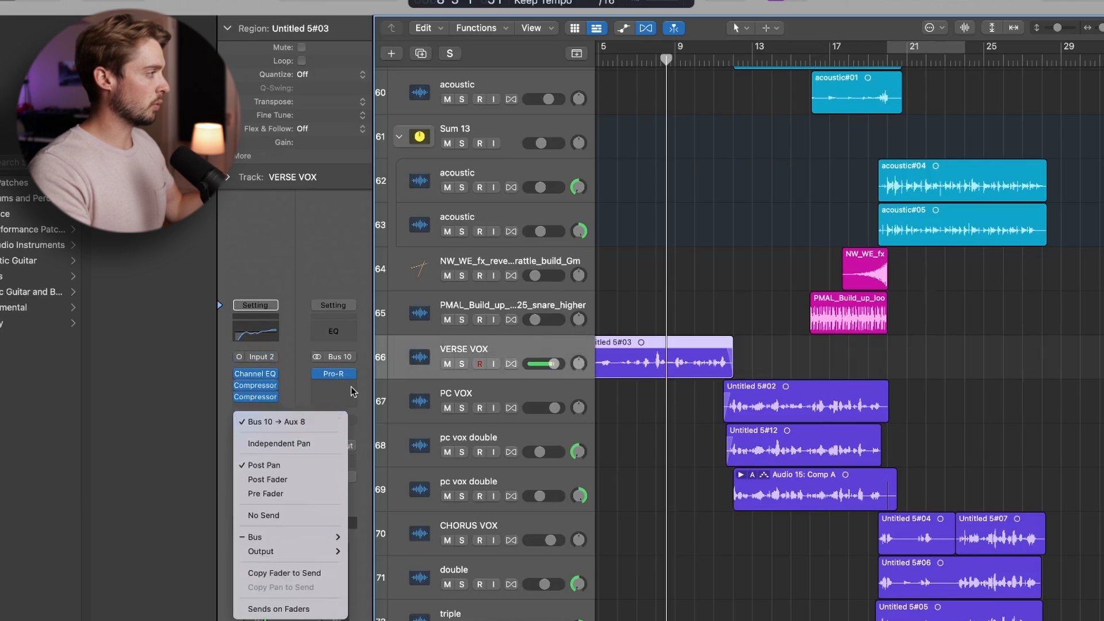
Add a second send on the VERSE VOX track routed to Bus 18 and deselect the vocal region
left_click(357, 388)
left_click(249, 433)
mouse_move(266, 452)
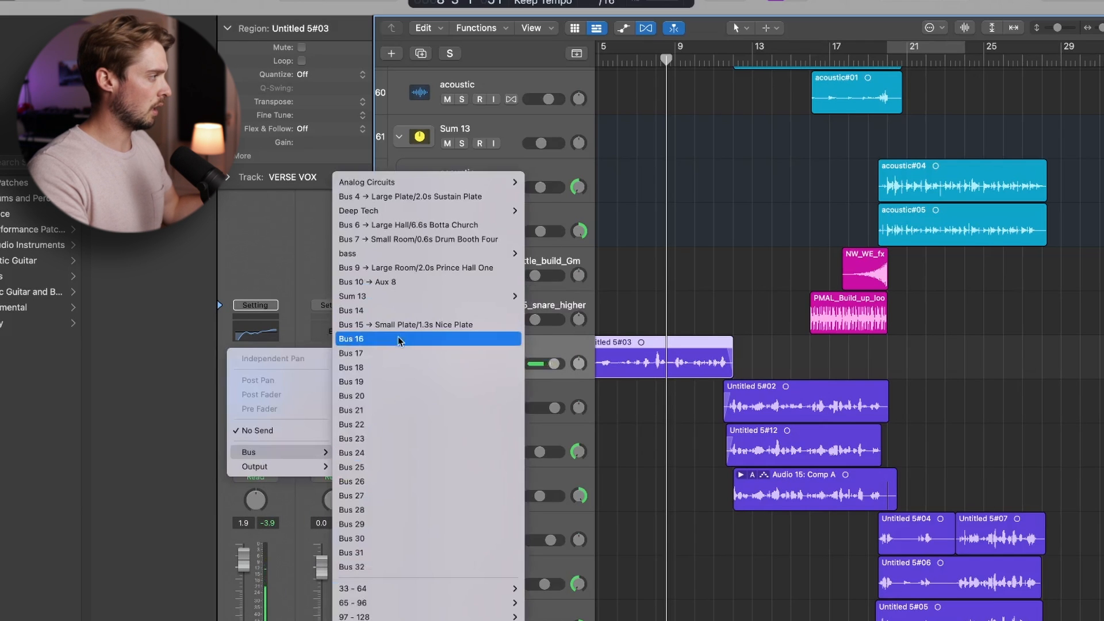
left_click(399, 368)
scroll(689, 446, "left", 3)
left_click(689, 446)
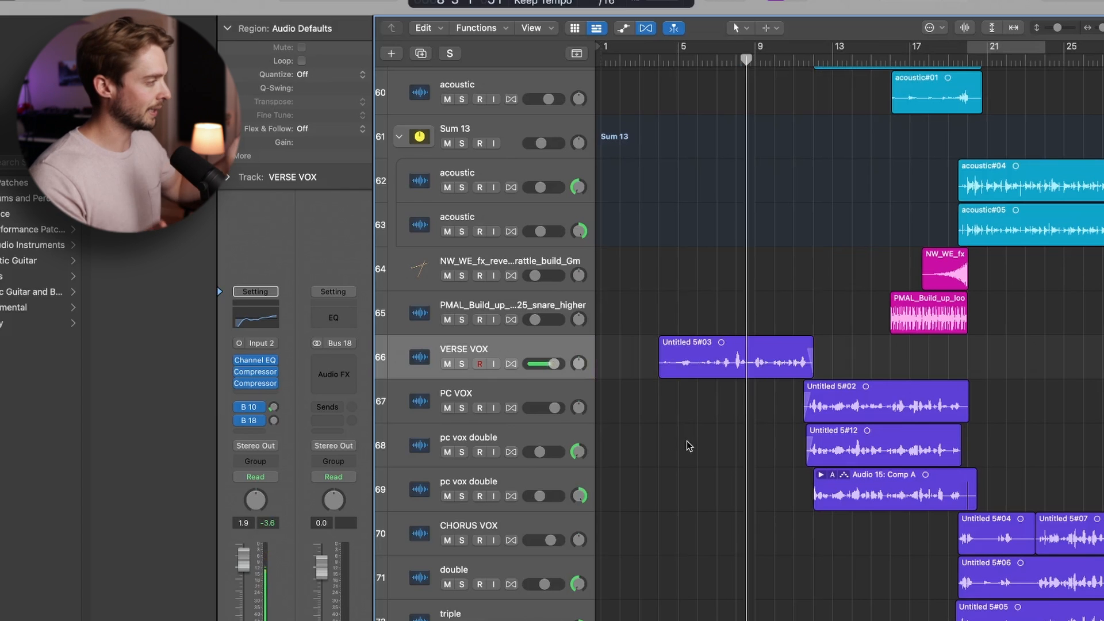
left_click(688, 447)
Insert the Space Designer reverb on the Bus 18 aux channel
left_click(326, 366)
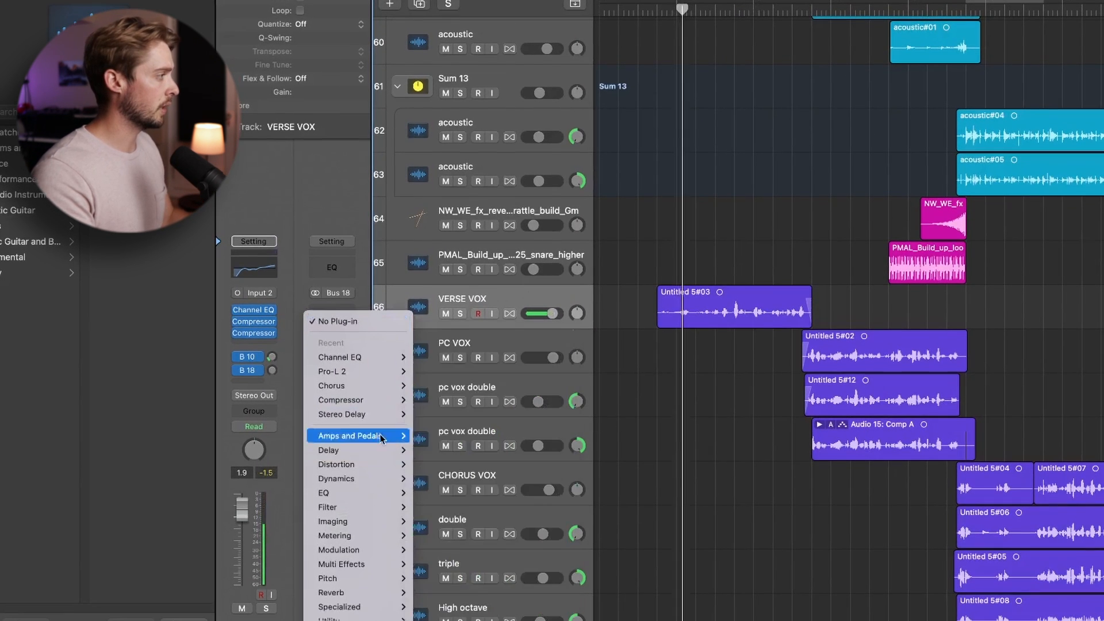
mouse_move(374, 592)
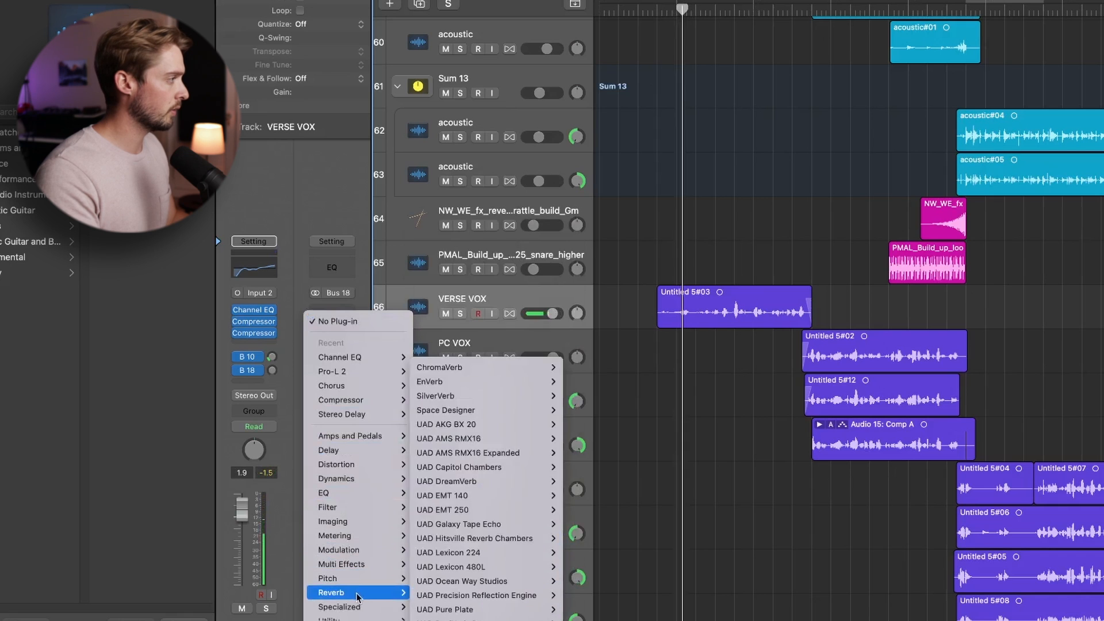
mouse_move(477, 410)
left_click(575, 410)
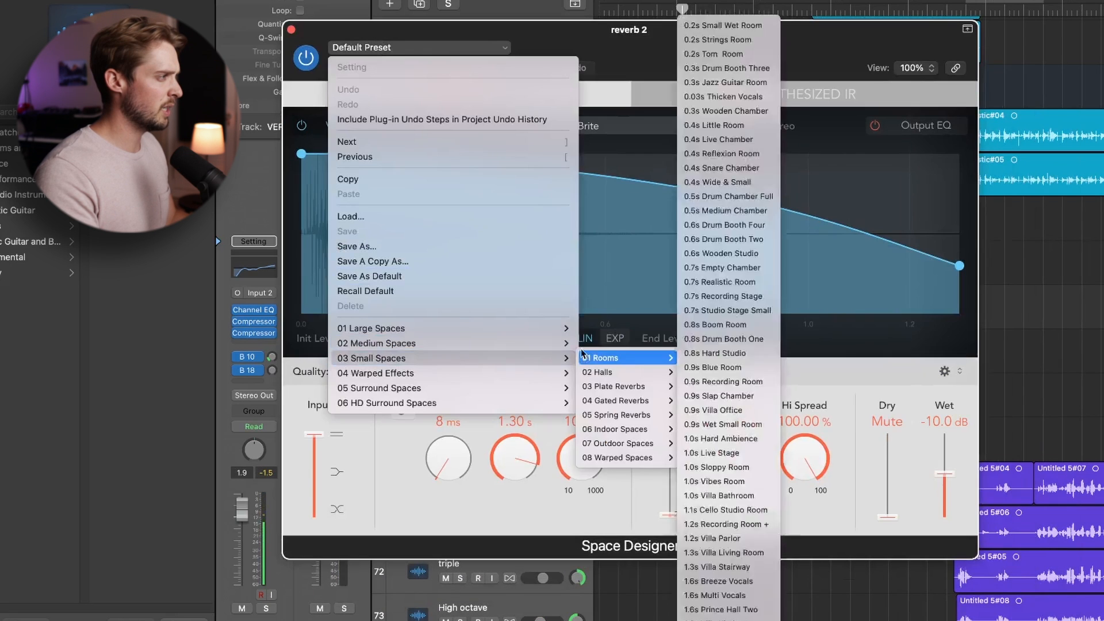
Load Space Designer's medium-space hall preset 1.6s Small Hall and close the plug-in window
mouse_move(573, 344)
mouse_move(627, 360)
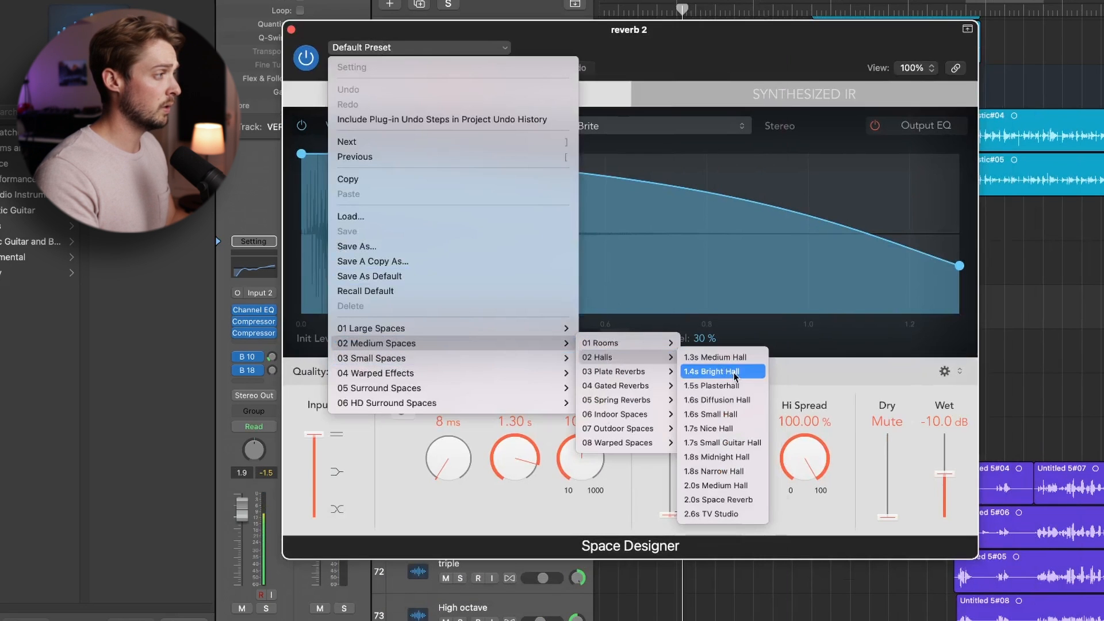
left_click(729, 416)
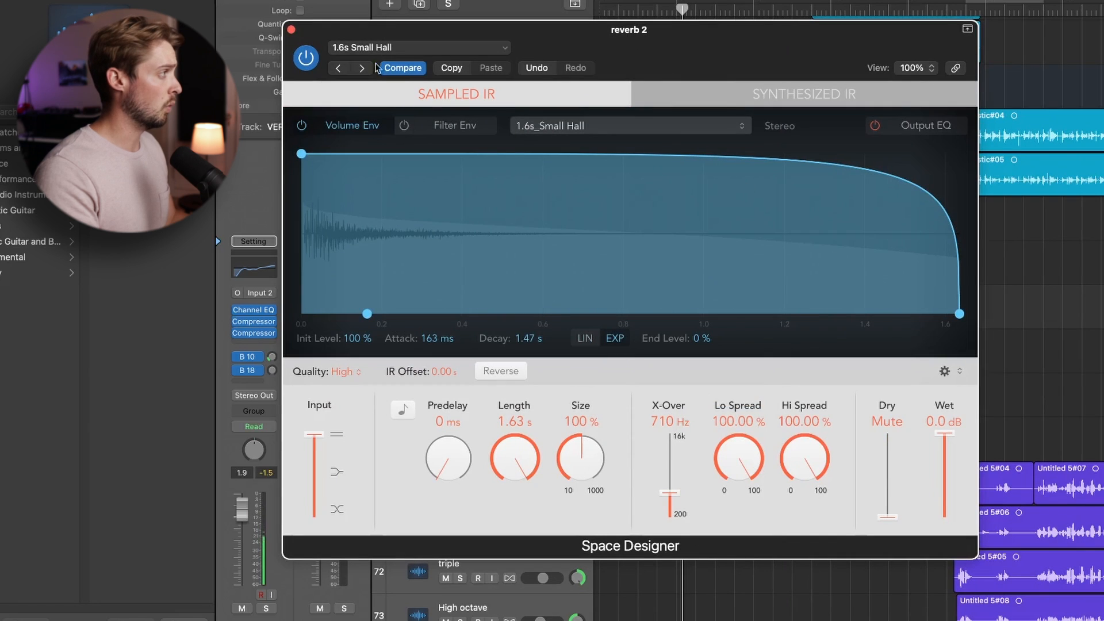
left_click(292, 30)
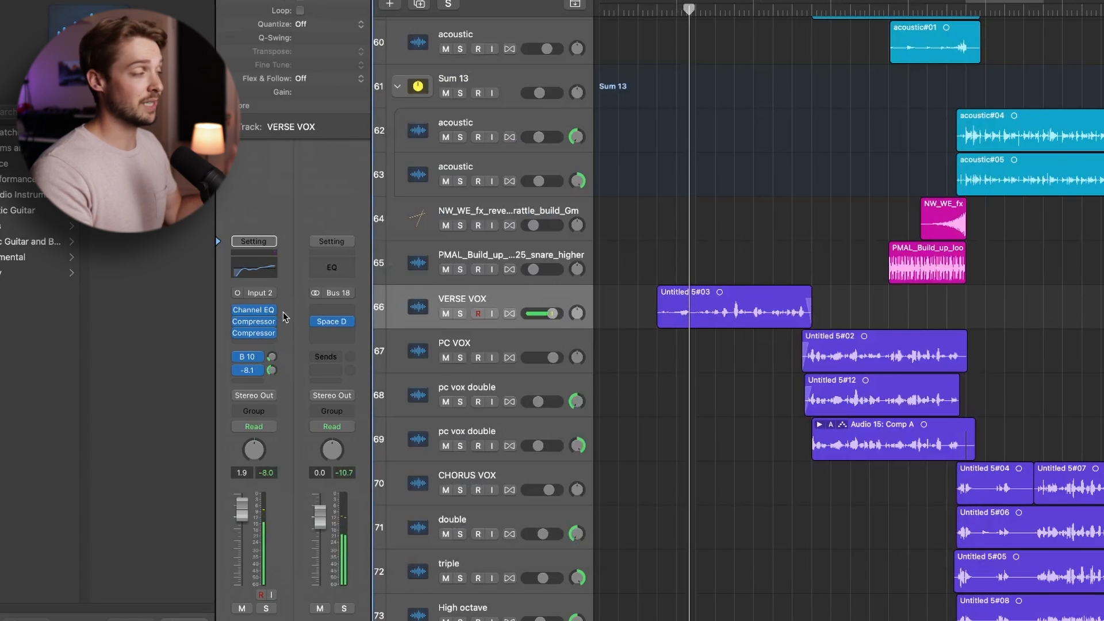
Balance the two reverb sends on VERSE VOX, bringing Bus 18 to about -9.0 dB and lowering Bus 10
left_click(272, 357)
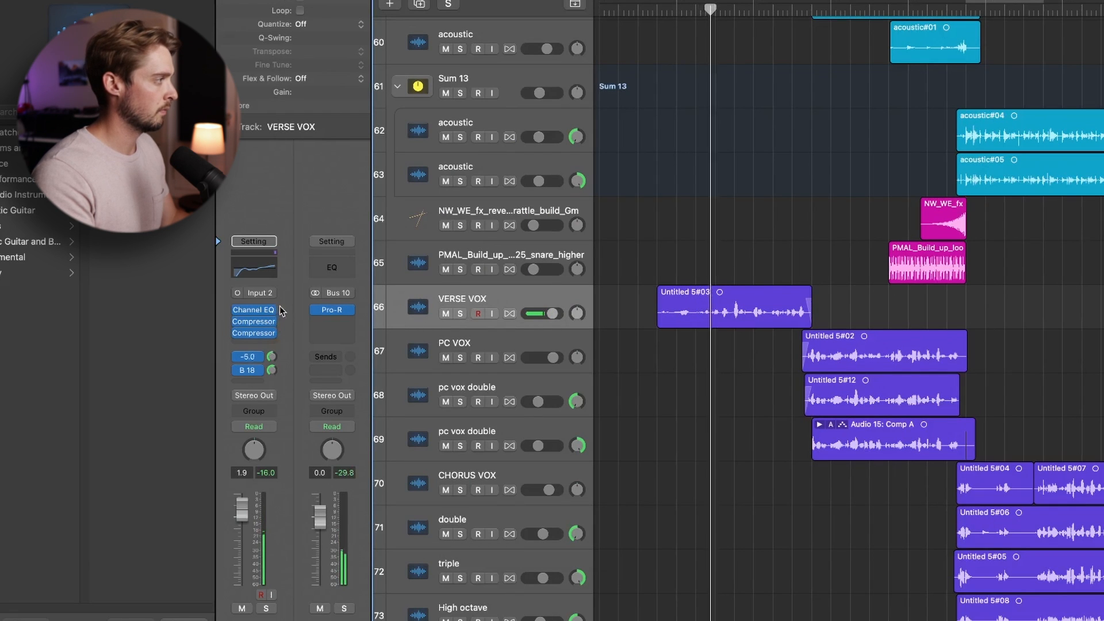
left_click(272, 370)
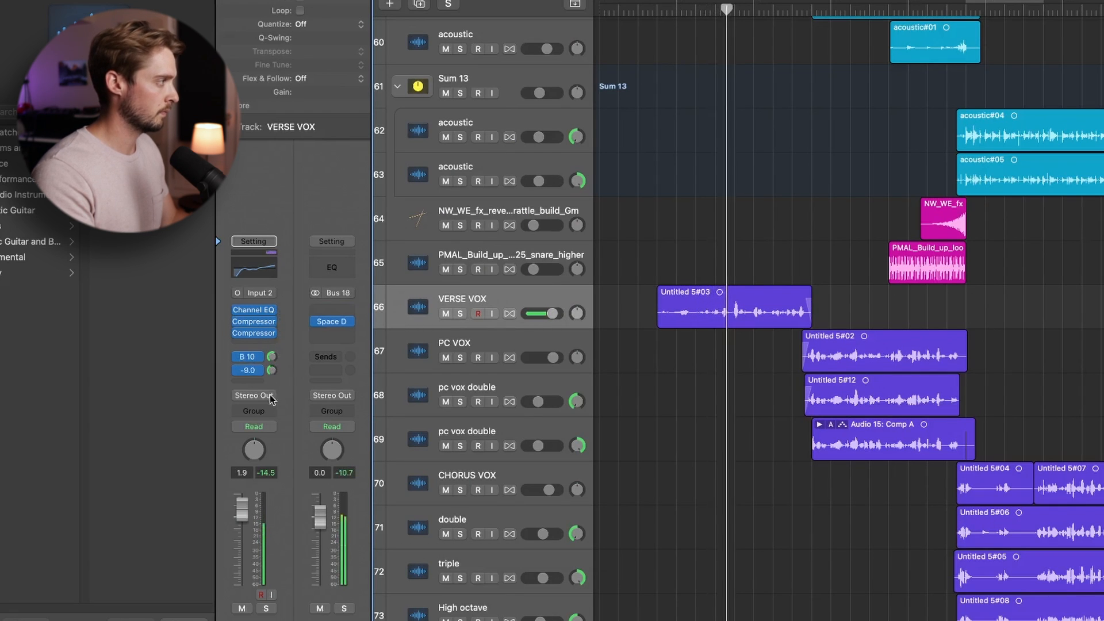
left_click_drag(269, 359, 271, 392)
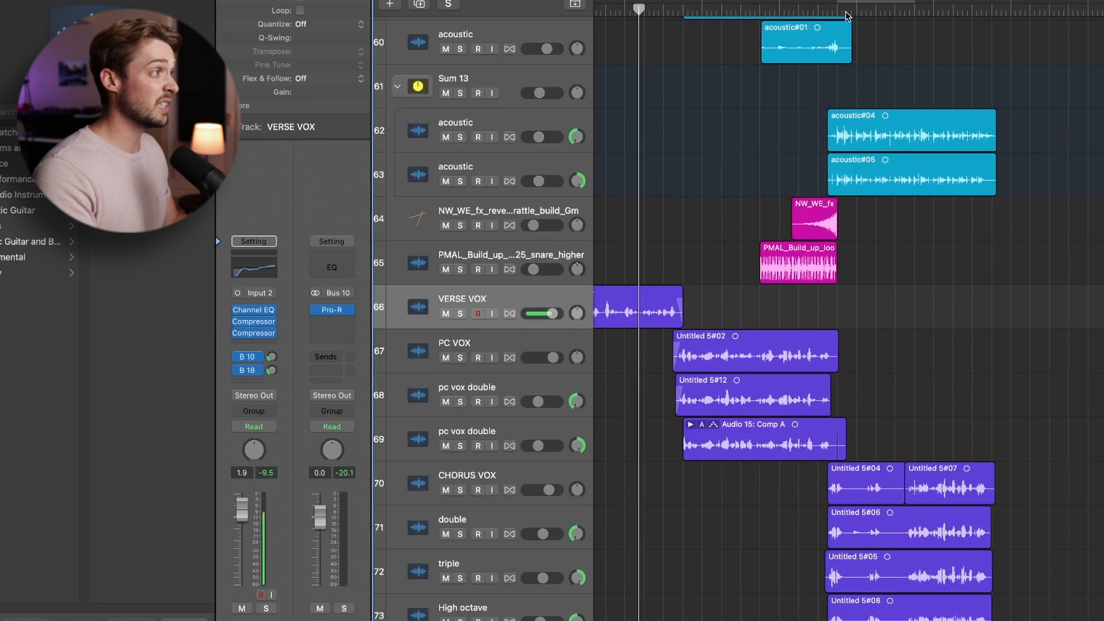
Select CHORUS VOX with its double, triple and high octave tracks and bypass their Bus 10 sends in the mixer
left_click(844, 15)
scroll(760, 209, "down", 4)
left_click(570, 349)
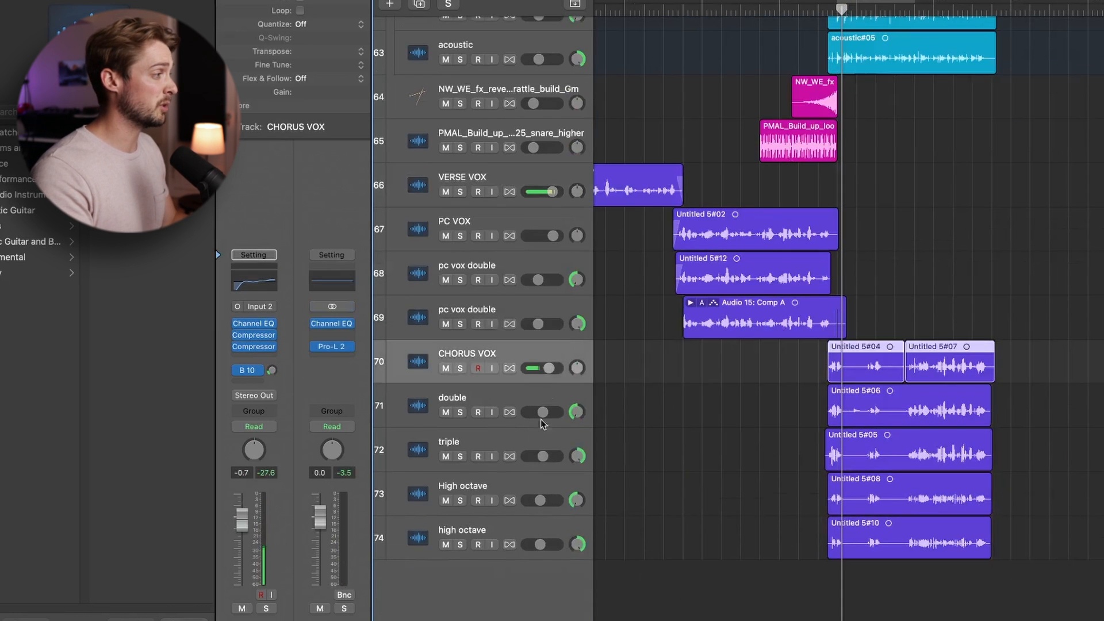
key("x")
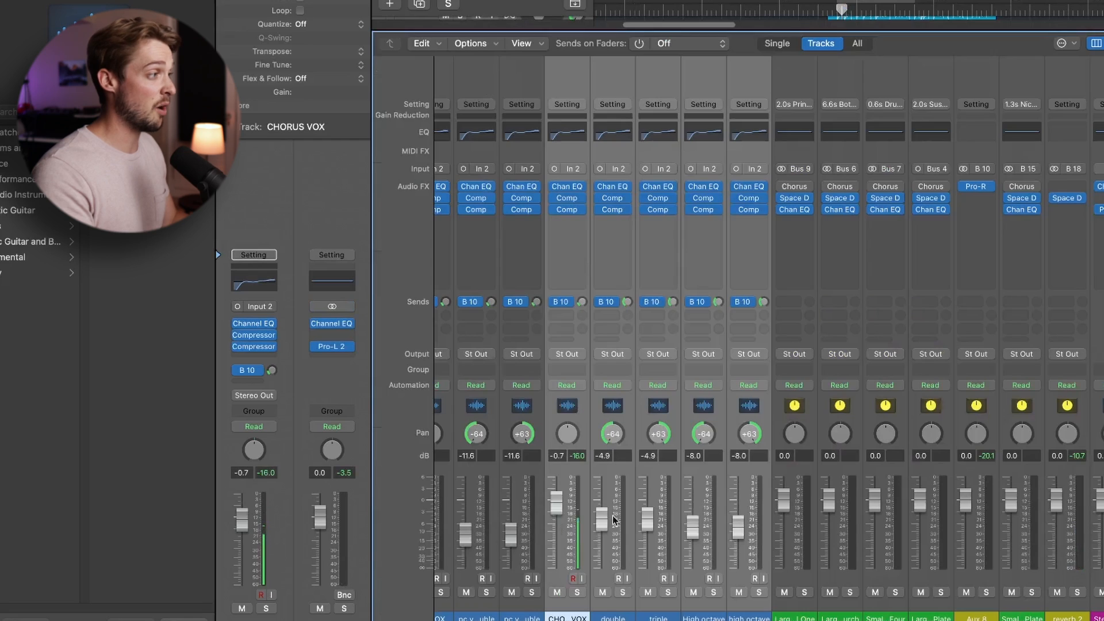
left_click(556, 304)
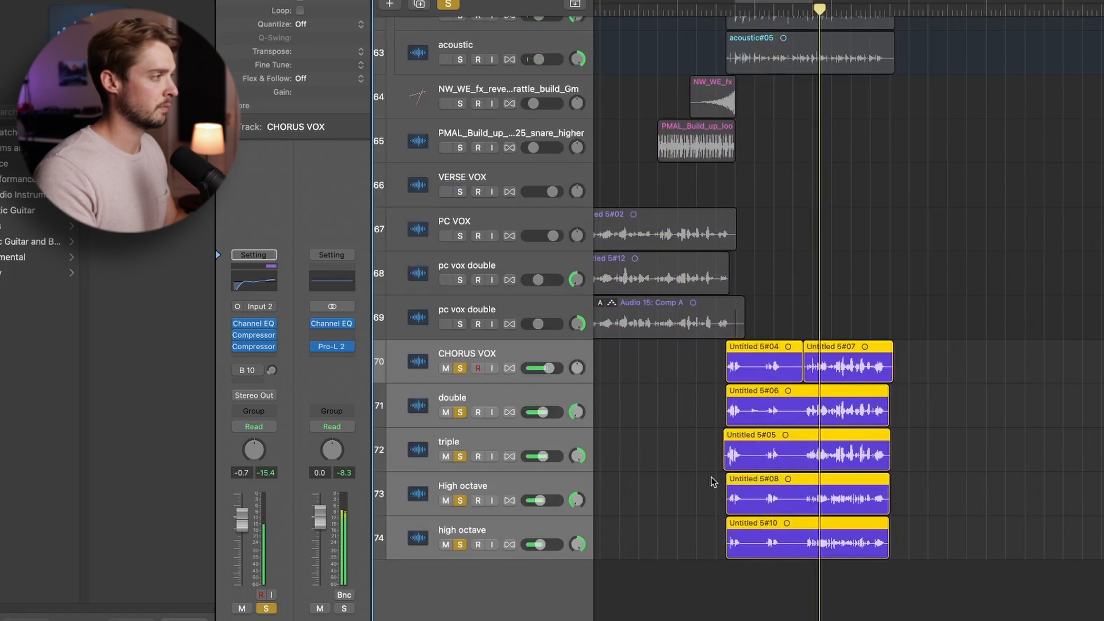
Turn the Bus 10 sends of the five soloed chorus vocal tracks back on and hide the mixer
key("x")
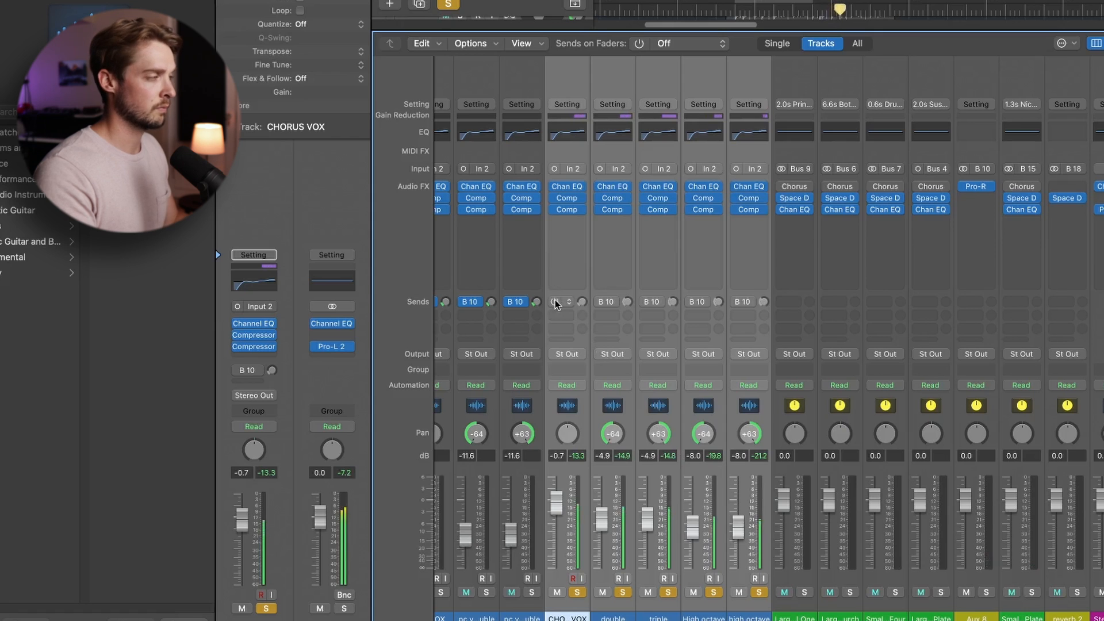
key("x")
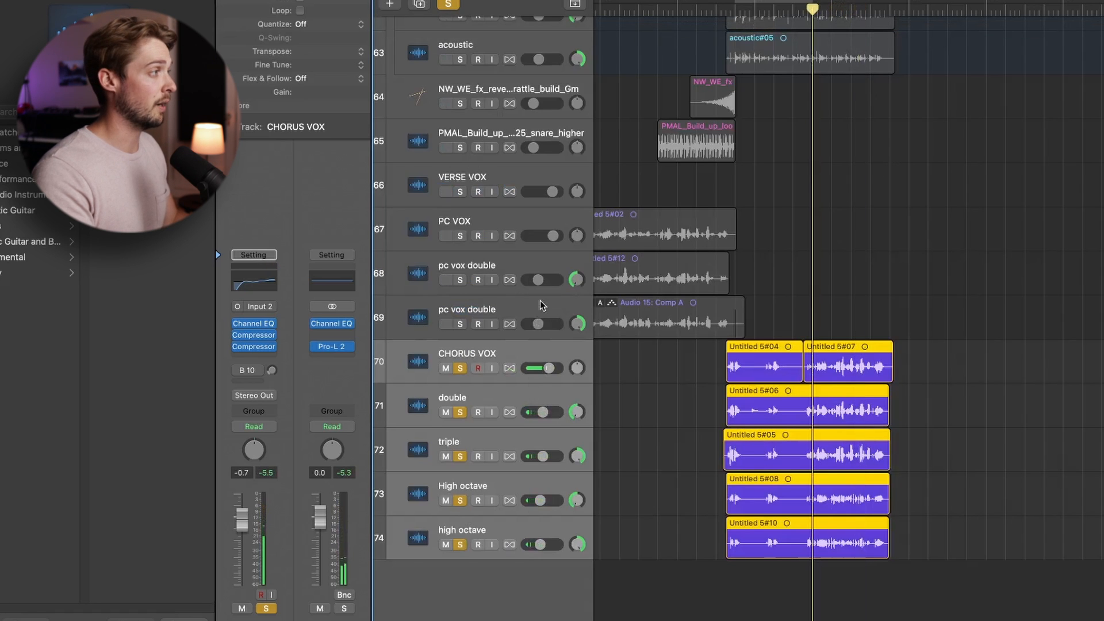
key("x")
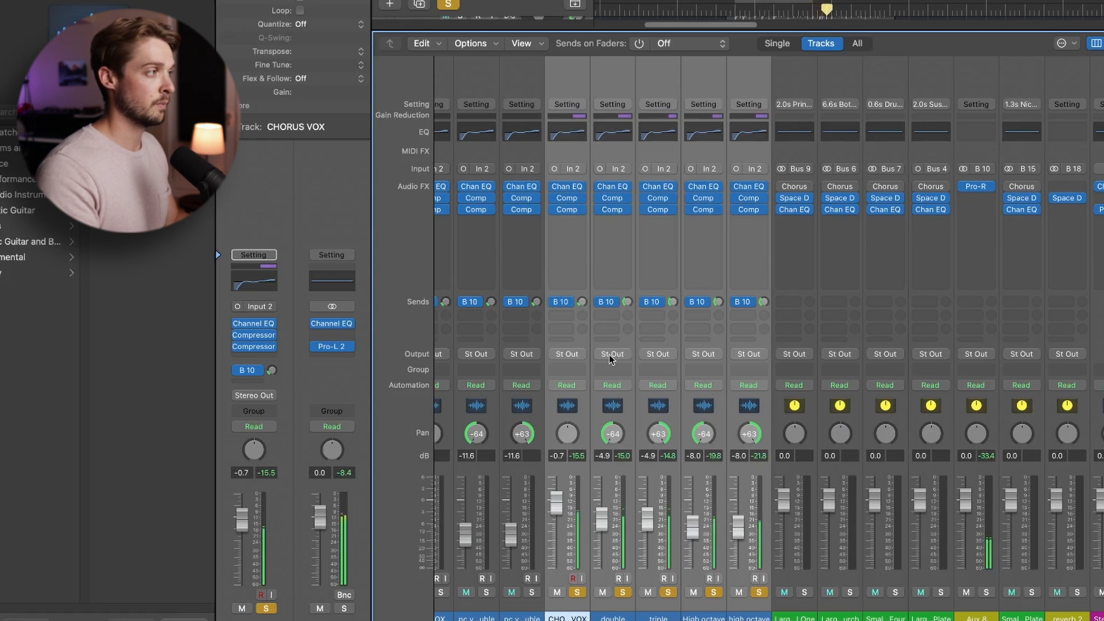
key("x")
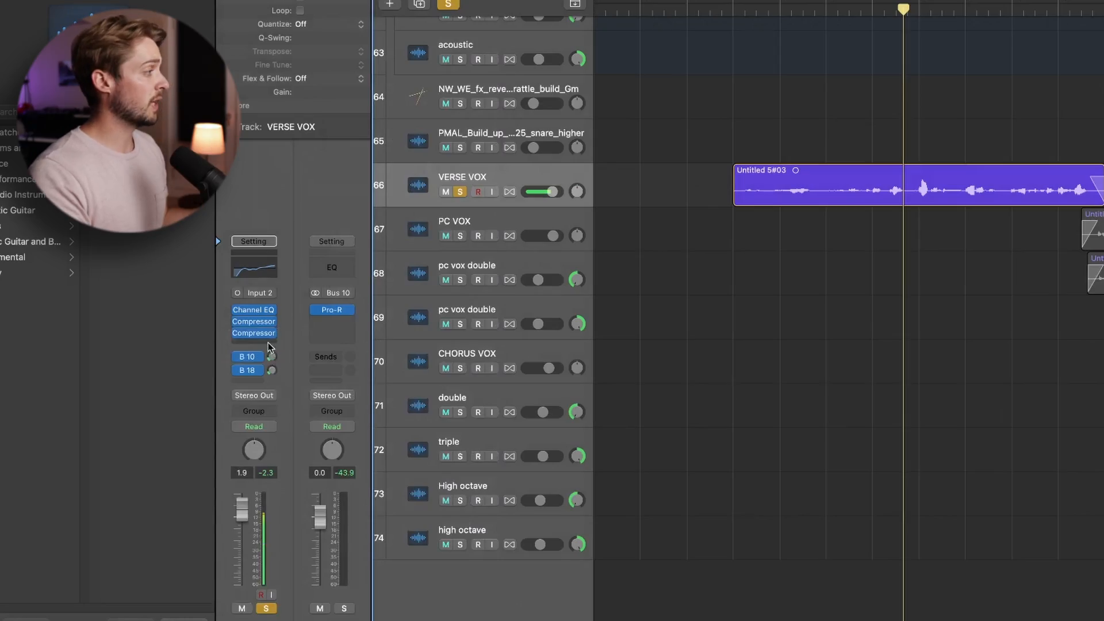
Insert a Mono->Stereo Flanger after the second Compressor on the VERSE VOX track
left_click(254, 334)
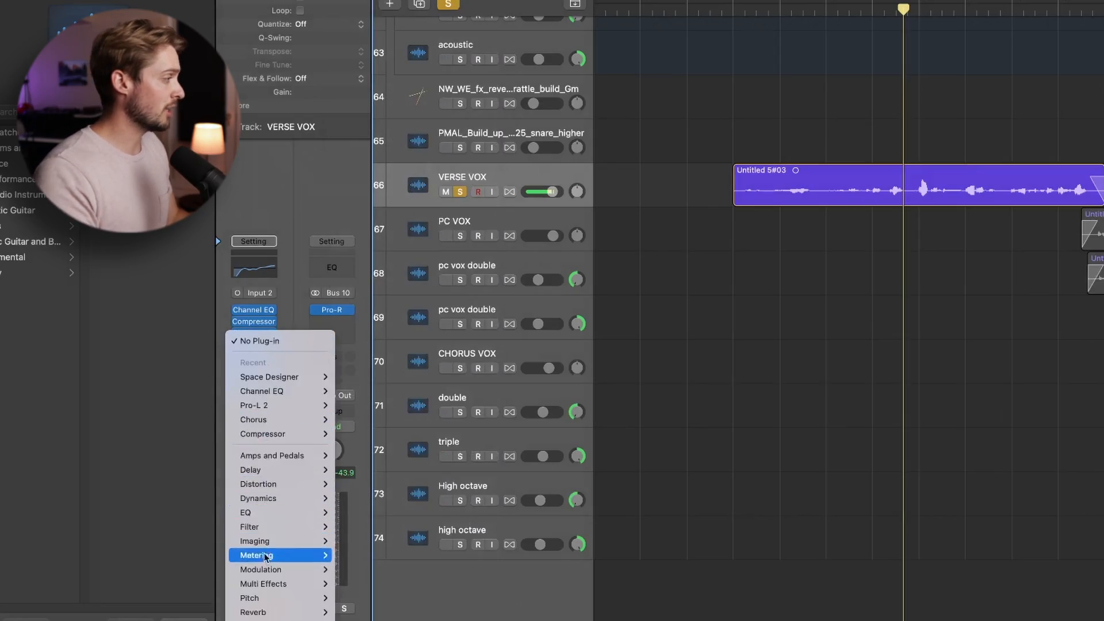
mouse_move(266, 566)
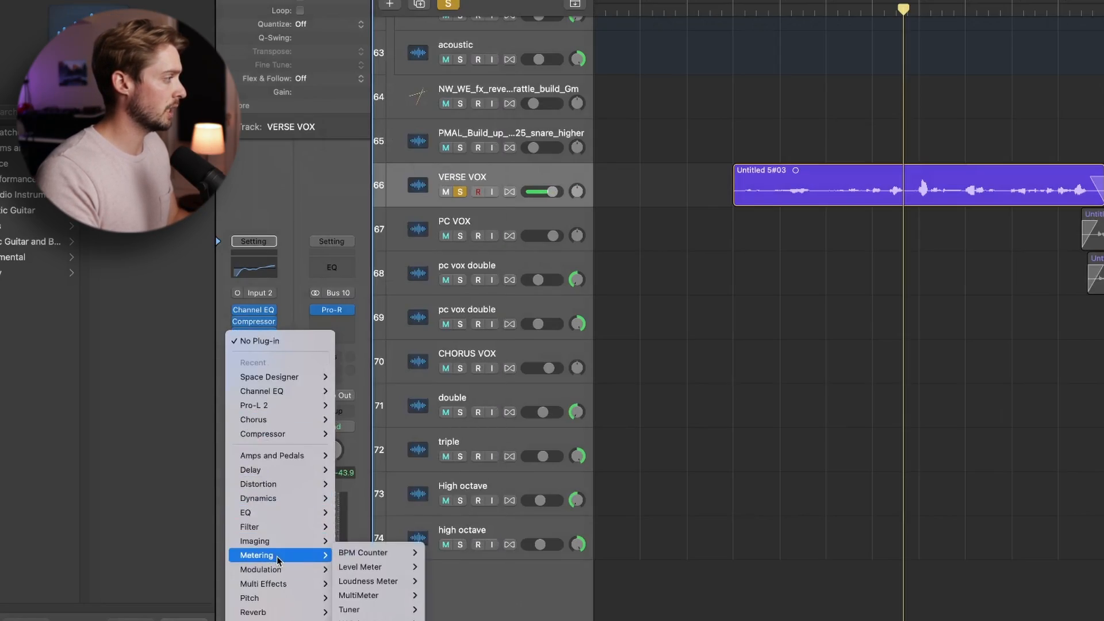
mouse_move(472, 210)
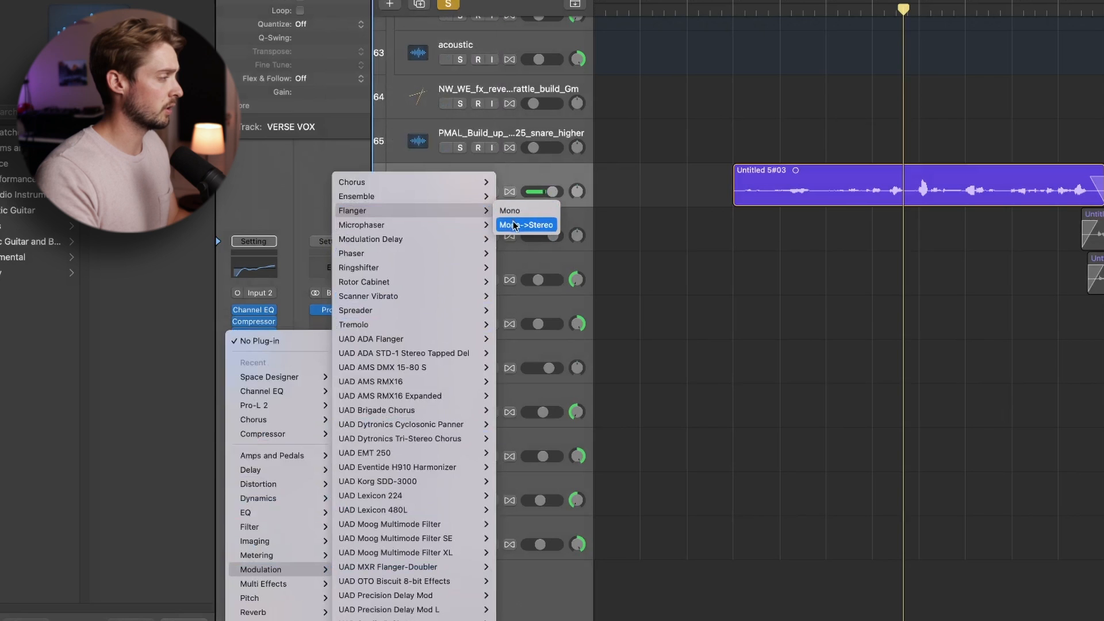
left_click(516, 226)
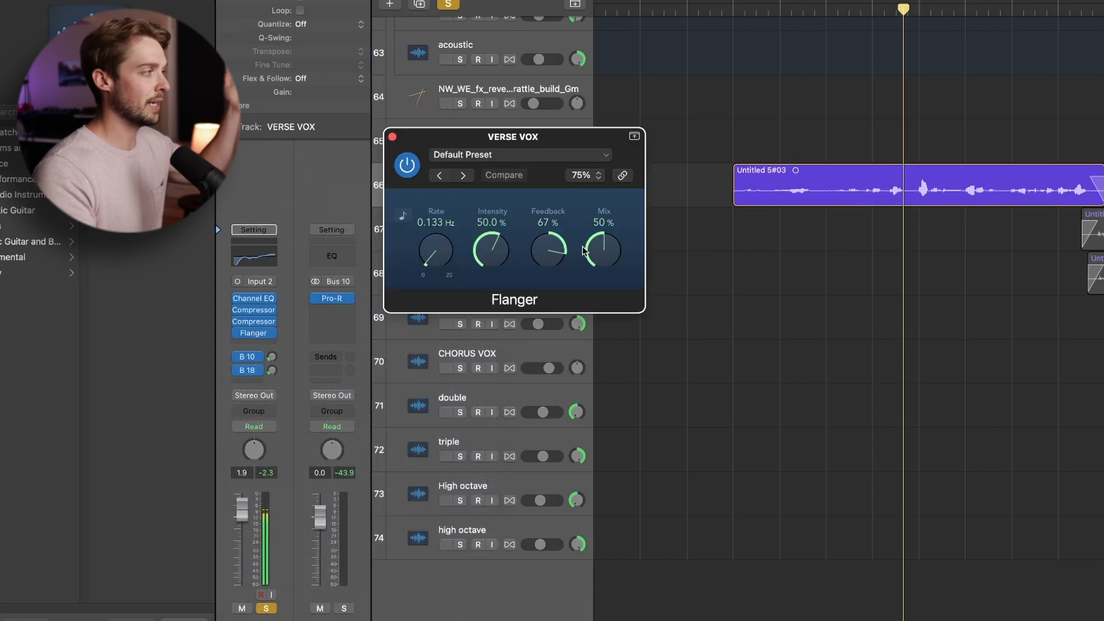
Take VERSE VOX off solo and reduce the Flanger's mix to about 16%
left_click_drag(579, 145, 568, 126)
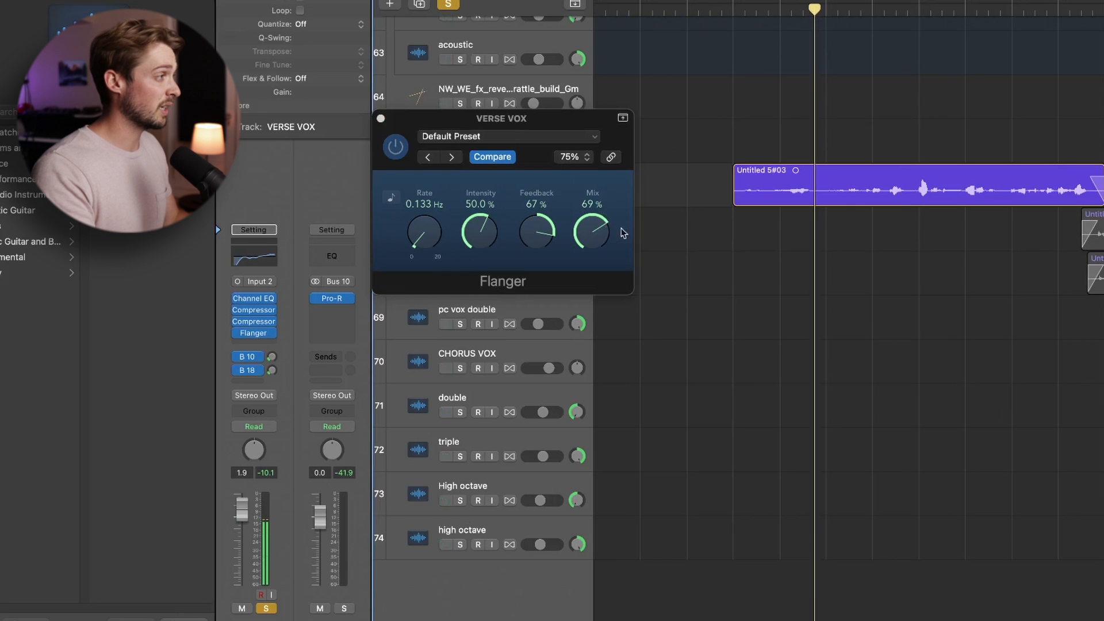
left_click(610, 226)
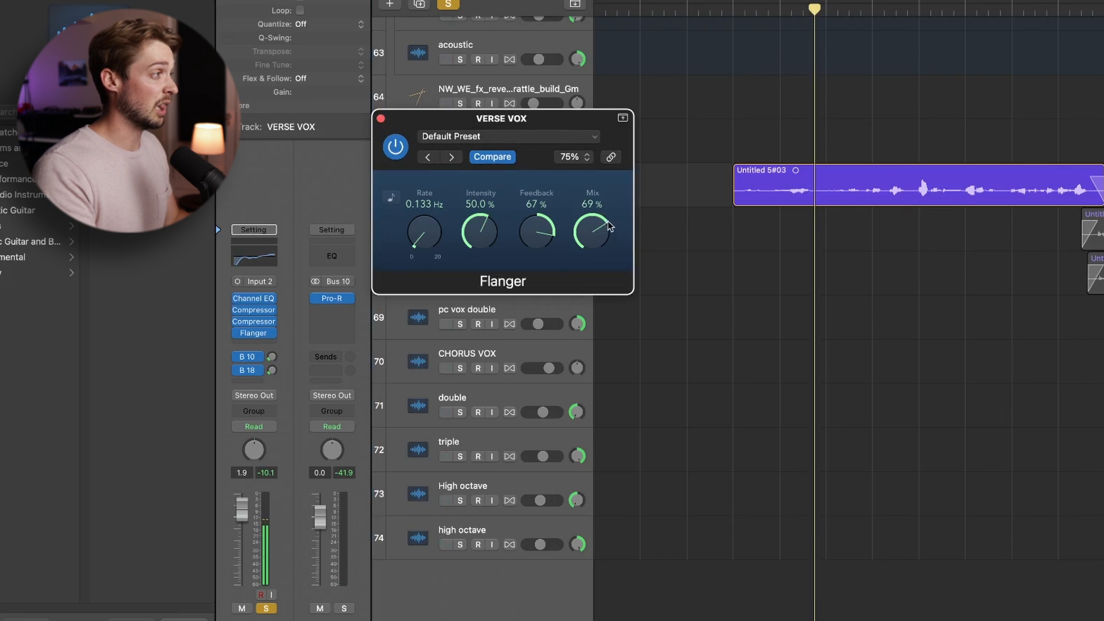
left_click(448, 4)
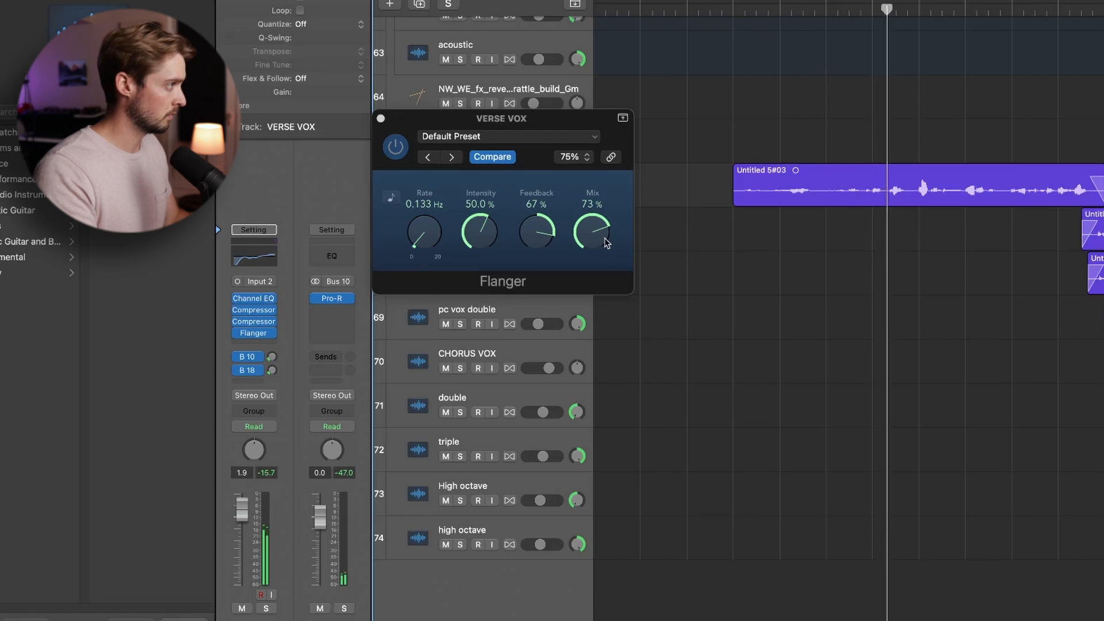
left_click_drag(599, 228, 581, 344)
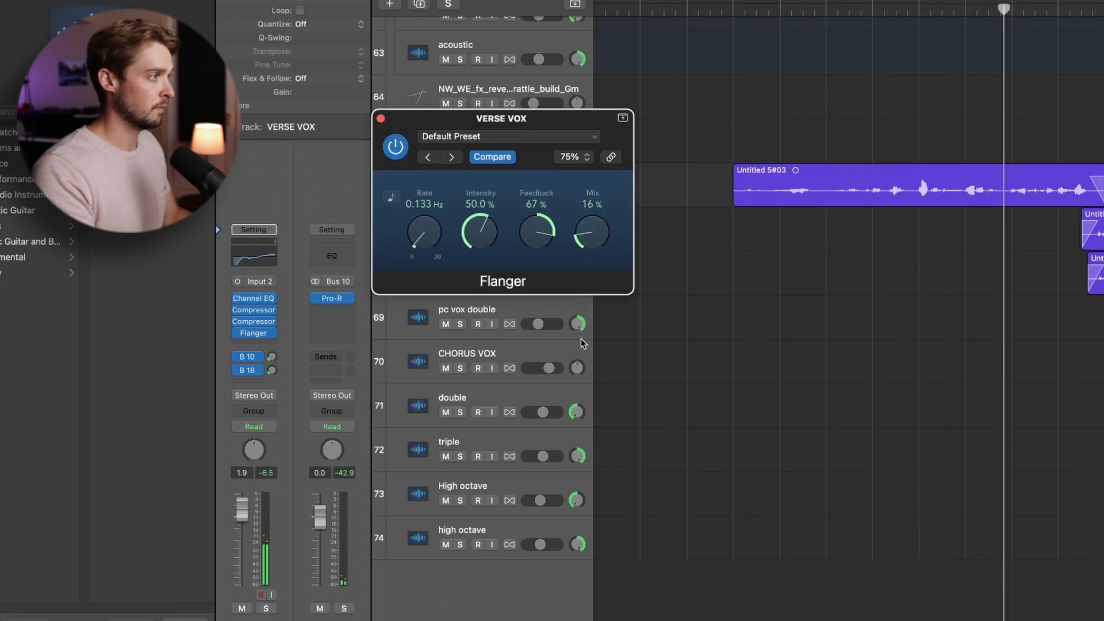
left_click_drag(595, 247, 593, 259)
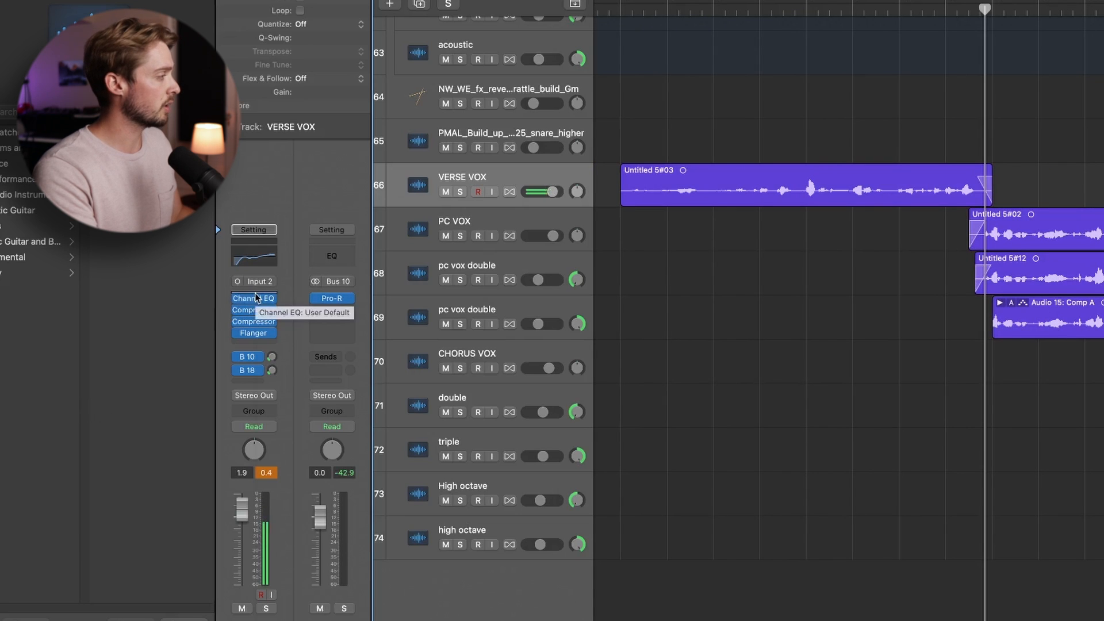
Insert the Pitch Correction plug-in ahead of the Channel EQ on the VERSE VOX track
left_click(256, 298)
mouse_move(358, 549)
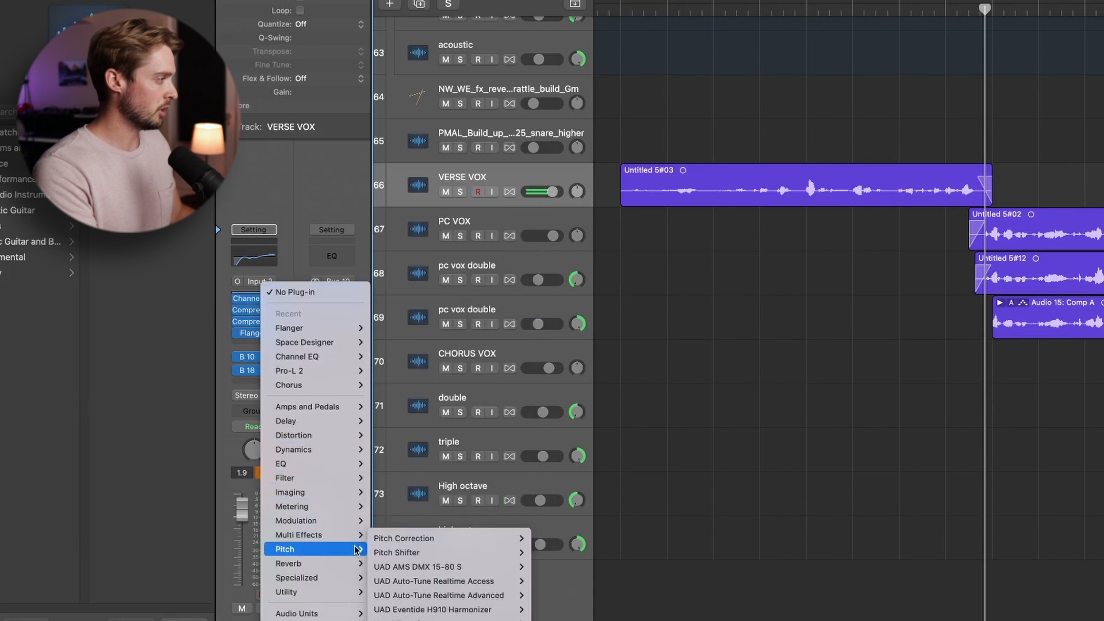
left_click(535, 540)
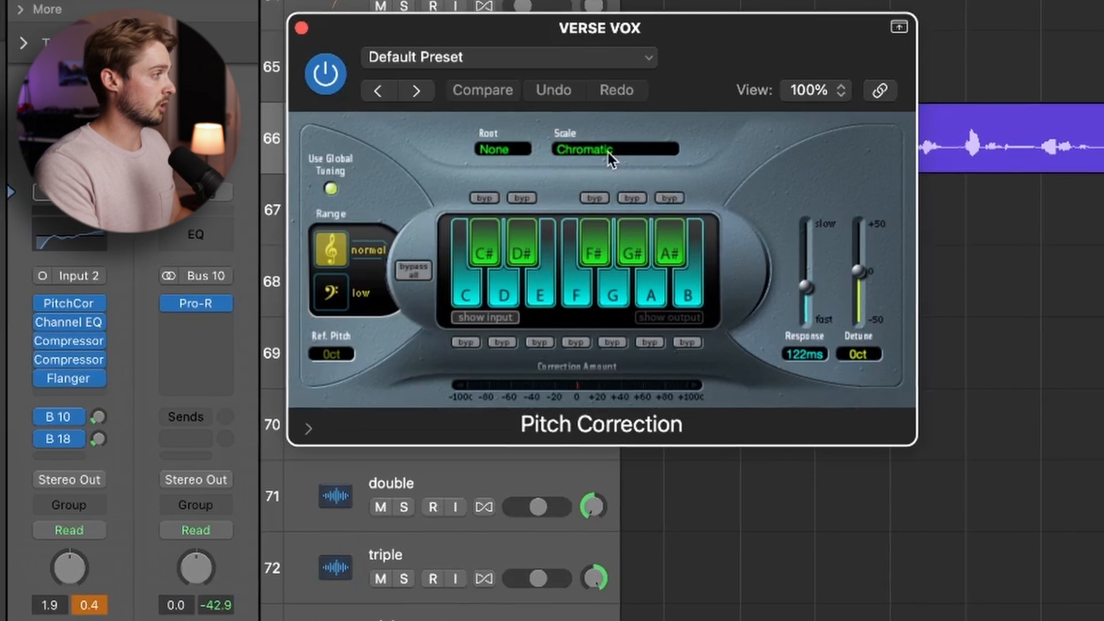
Set the Pitch Correction scale to Major Scale with A#|Bb as the root note
left_click(595, 180)
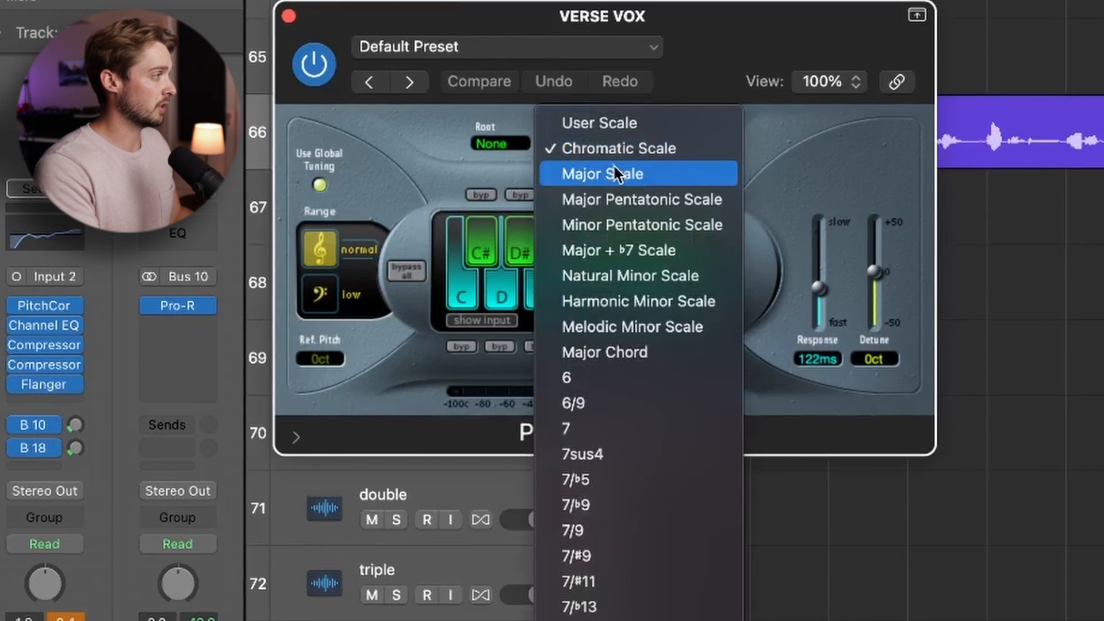
left_click(611, 172)
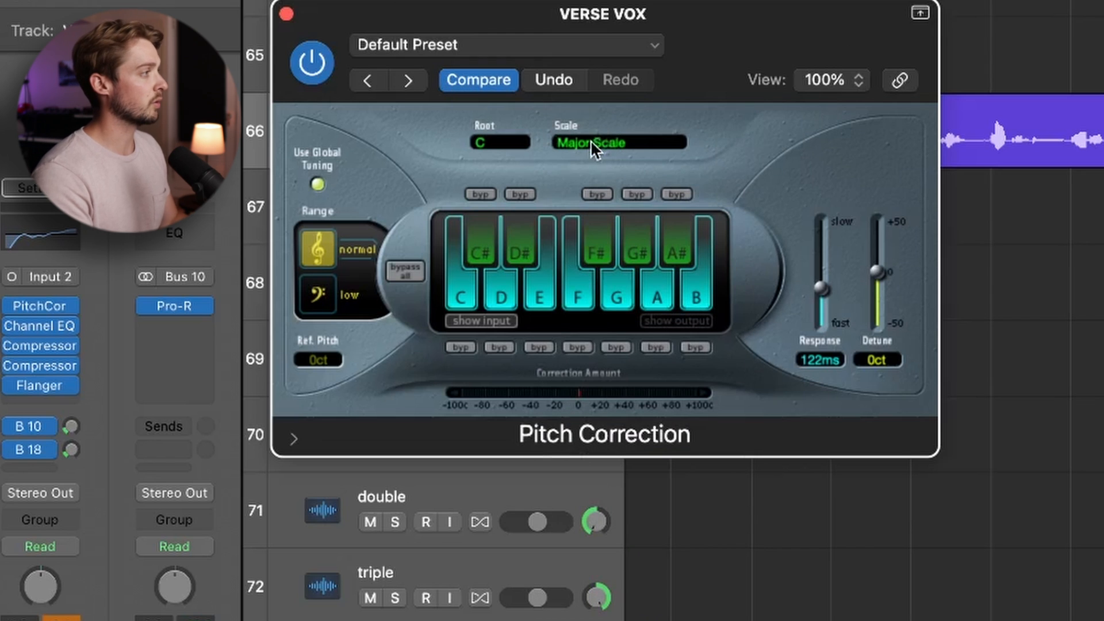
left_click(489, 146)
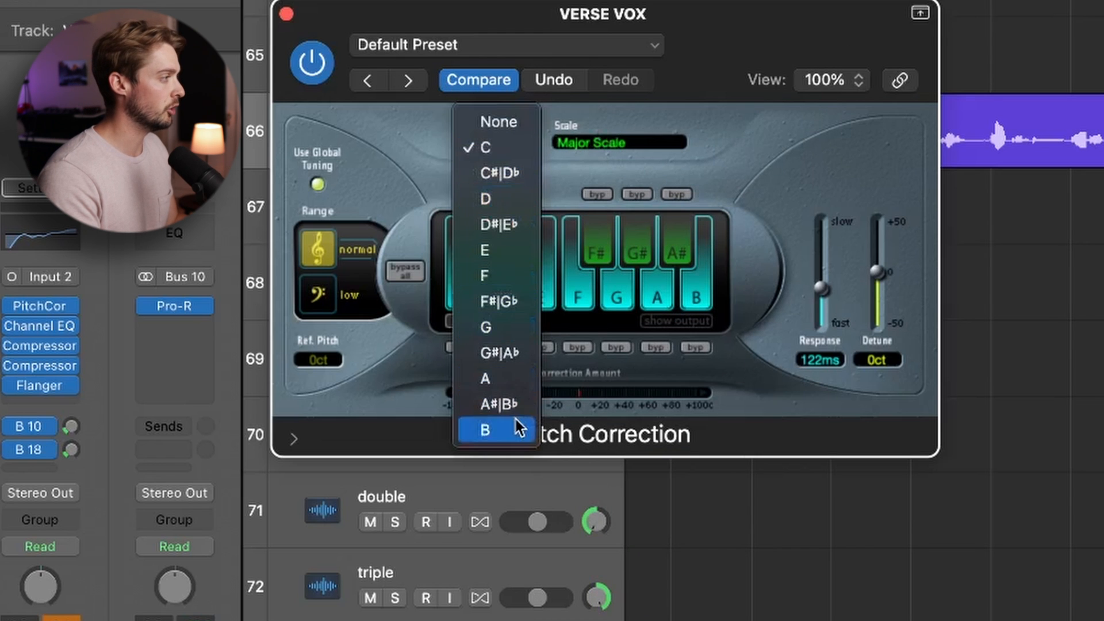
left_click(499, 405)
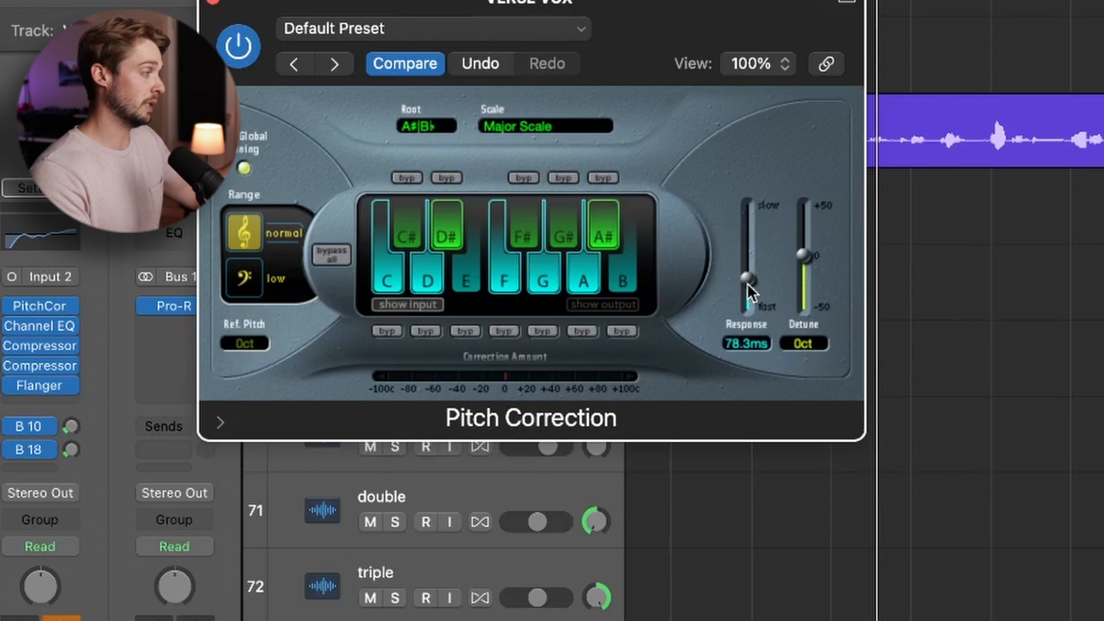
Set the Pitch Correction response to about 67.7 ms and start playback to hear the verse vocal
left_click_drag(748, 284, 748, 289)
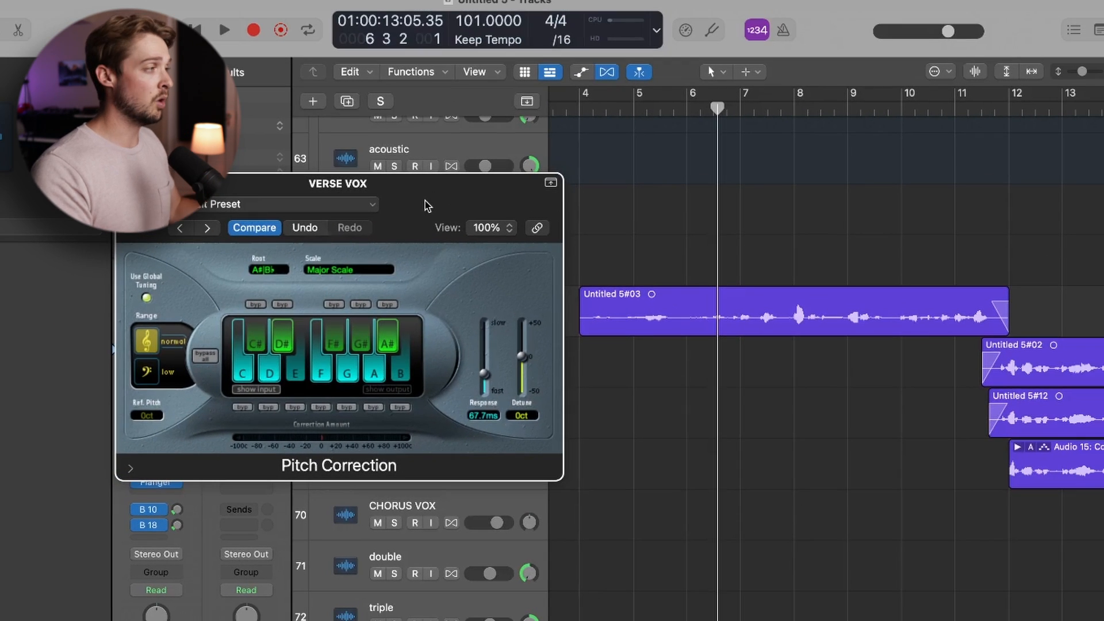
key("space")
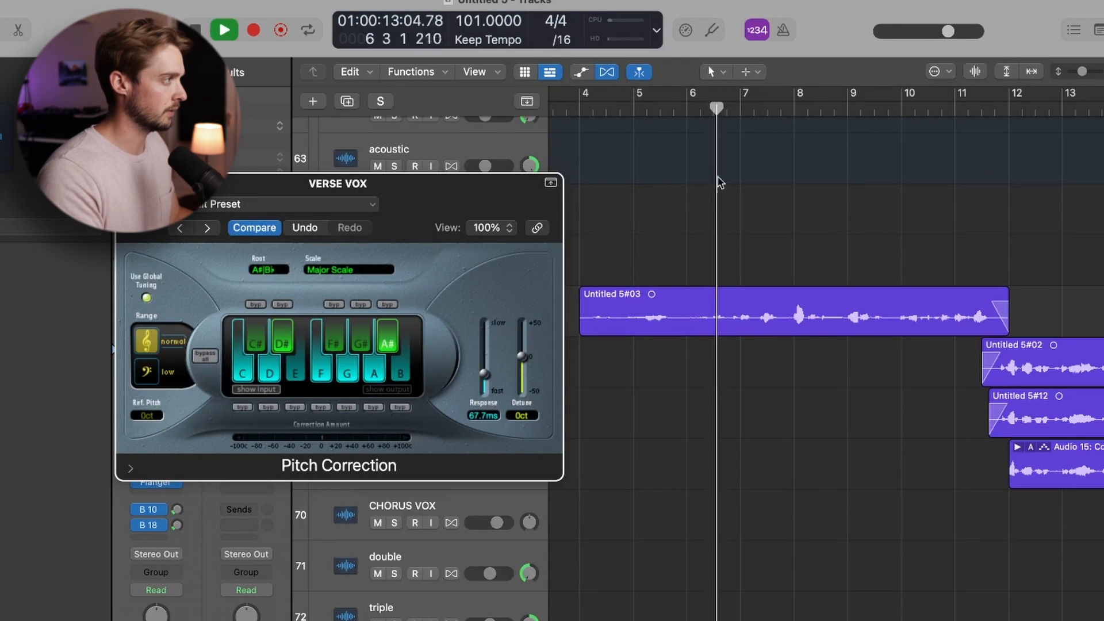
Audition the Pitch Correction response at 0 ms, set it to about 72.9 ms and close the plug-in window
left_click_drag(455, 215, 666, 429)
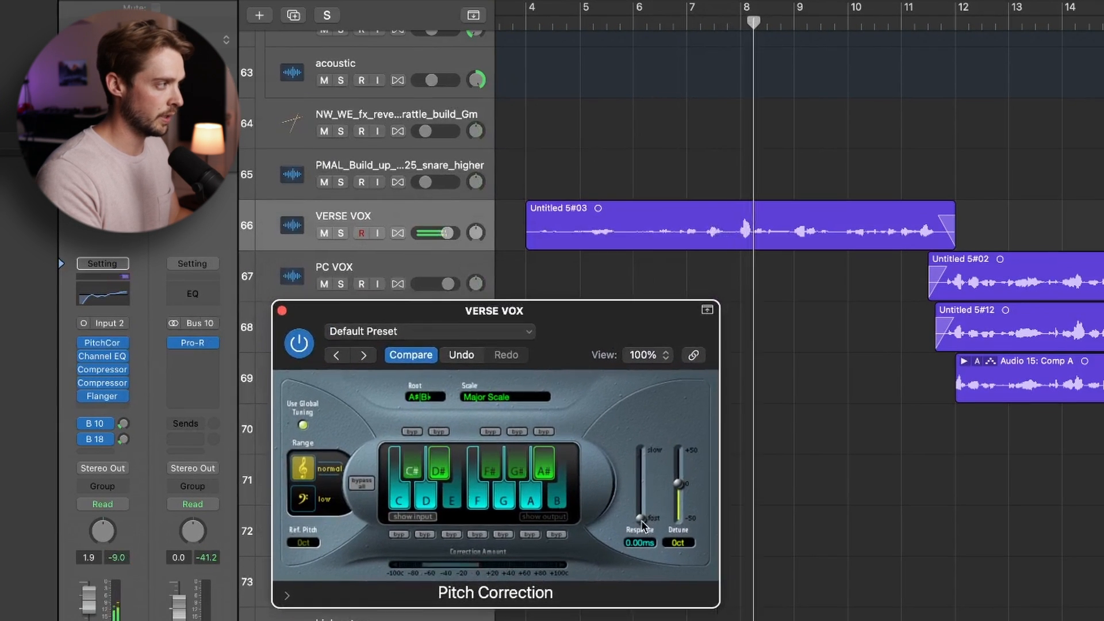
mouse_move(645, 520)
left_mouse_down()
mouse_move(652, 472)
mouse_move(655, 508)
left_mouse_up()
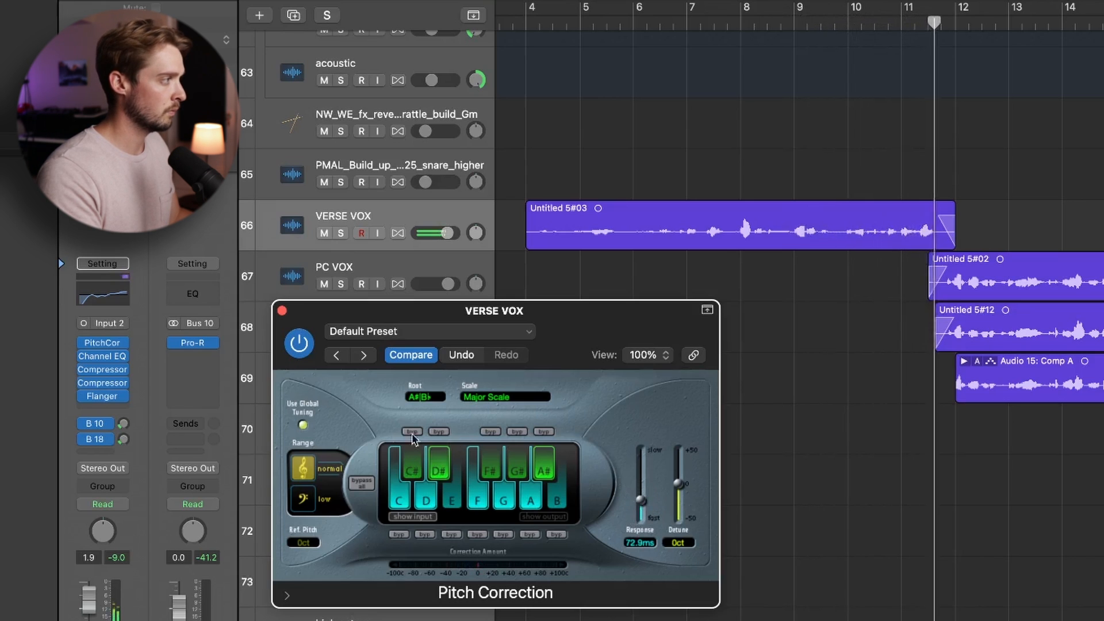
key("super+w")
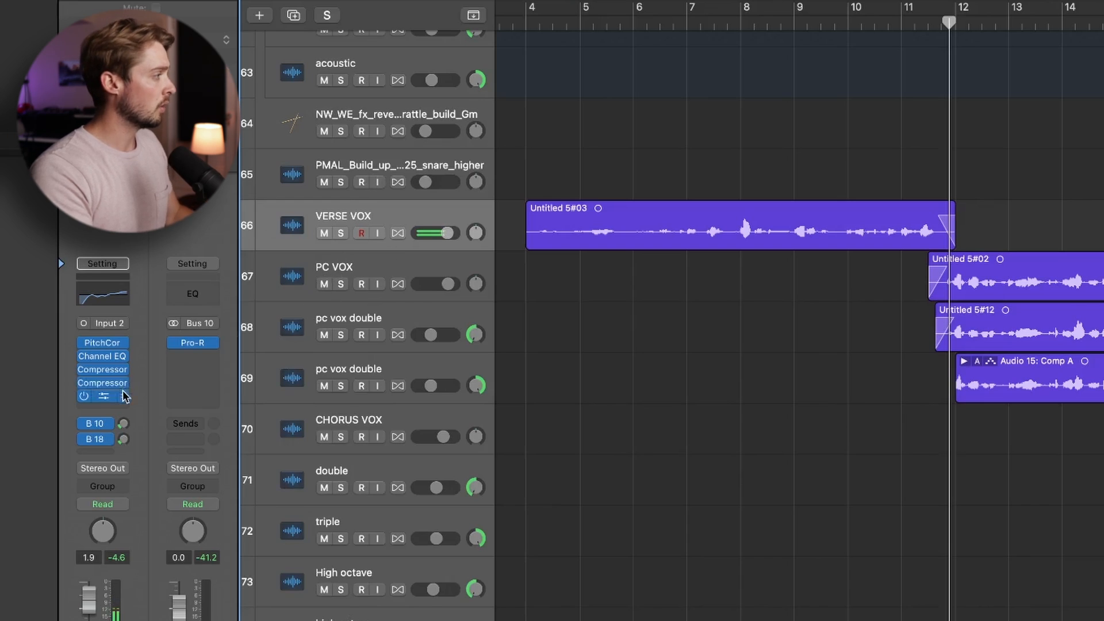
Replace the Flanger on the VERSE VOX track with a mono-to-stereo Chorus
left_click(124, 397)
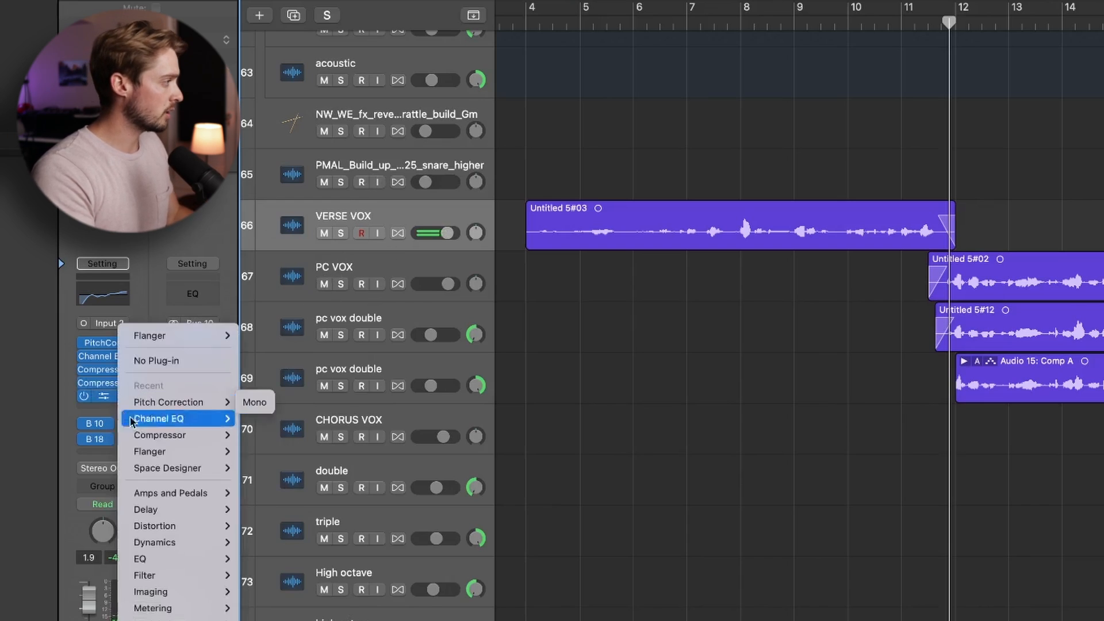
mouse_move(191, 619)
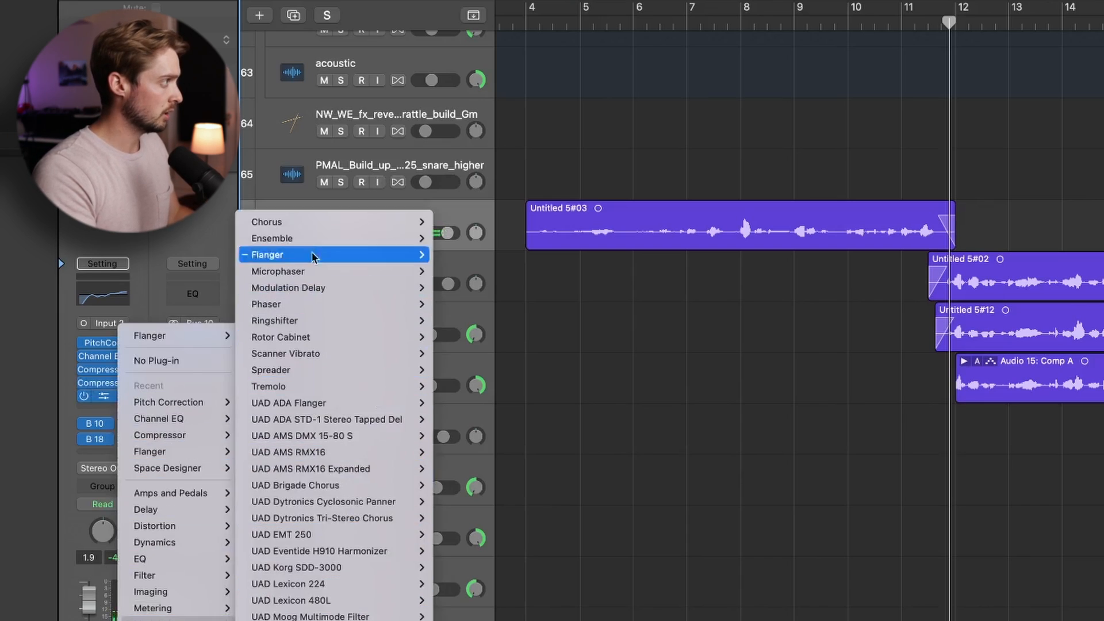
mouse_move(426, 223)
left_click(464, 237)
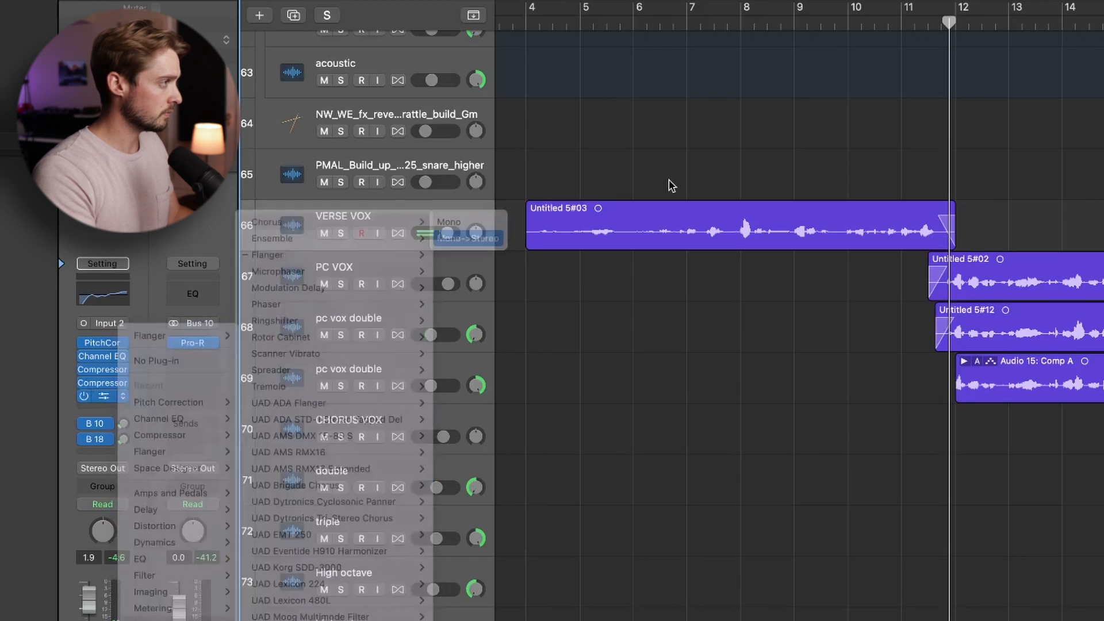
Play the verse with the Chorus at 100% mix and D-Mode on, switch D-Mode off again and lower the mix to 41% or less
left_click(606, 24)
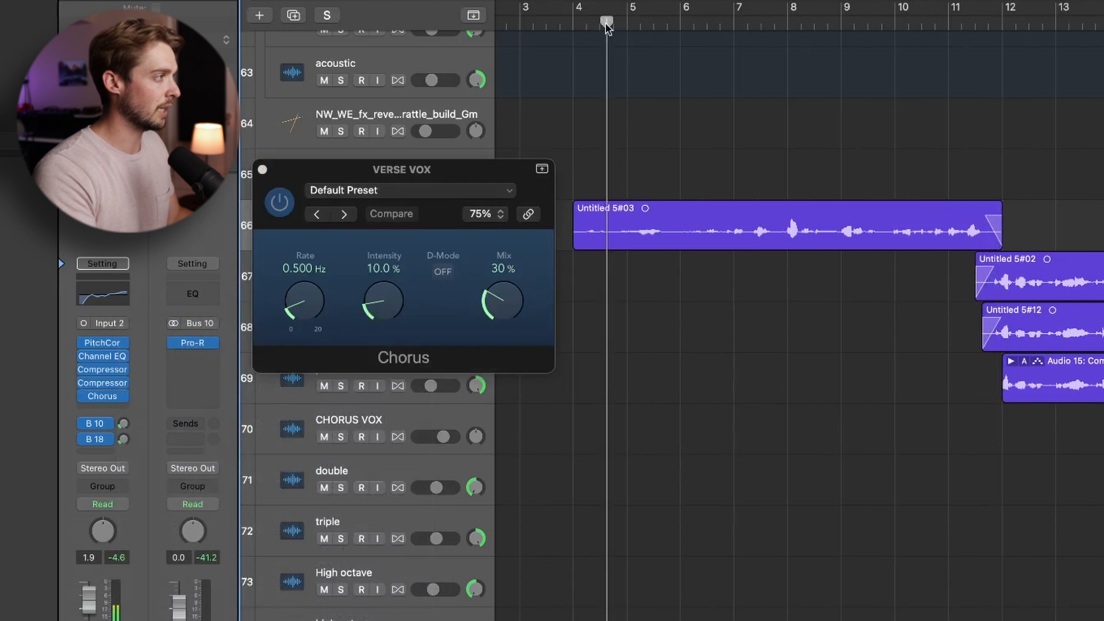
left_click_drag(513, 300, 542, 31)
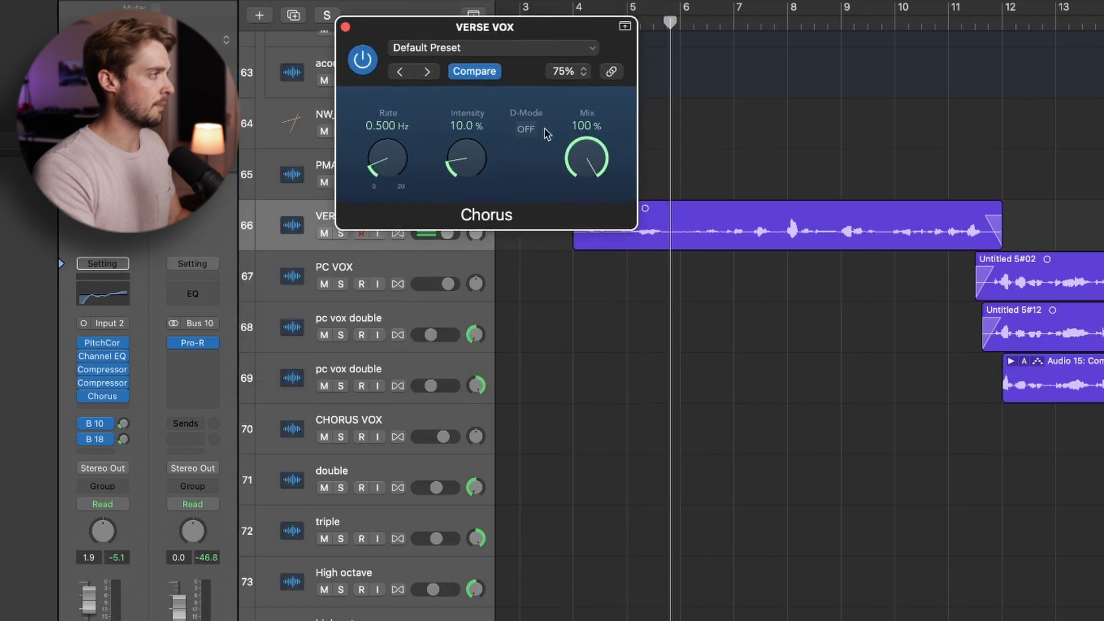
left_click(526, 130)
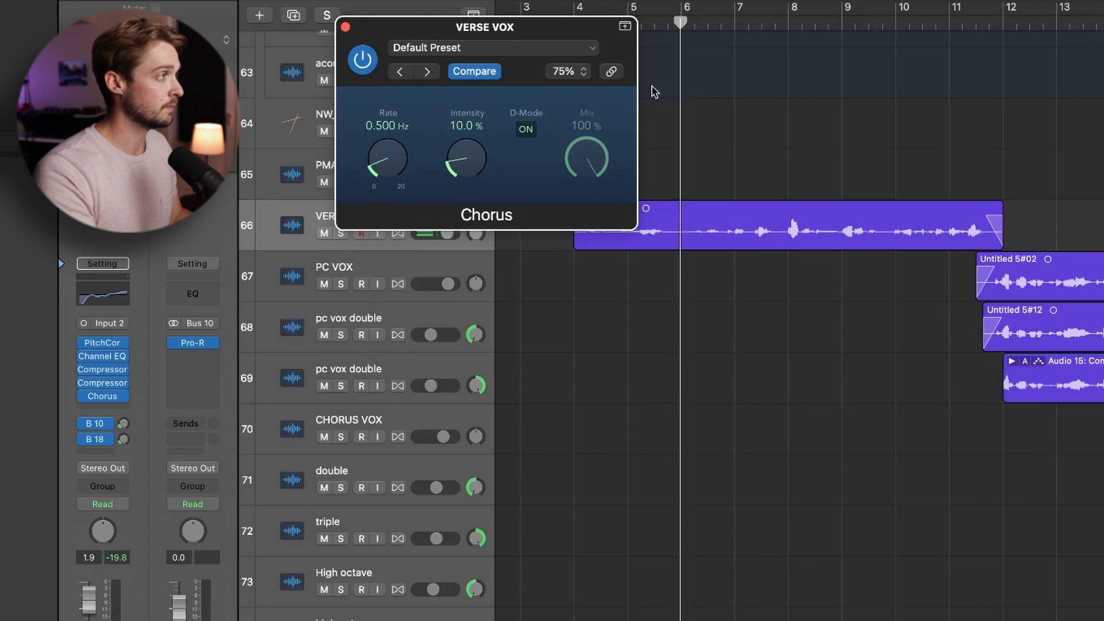
left_click(528, 132)
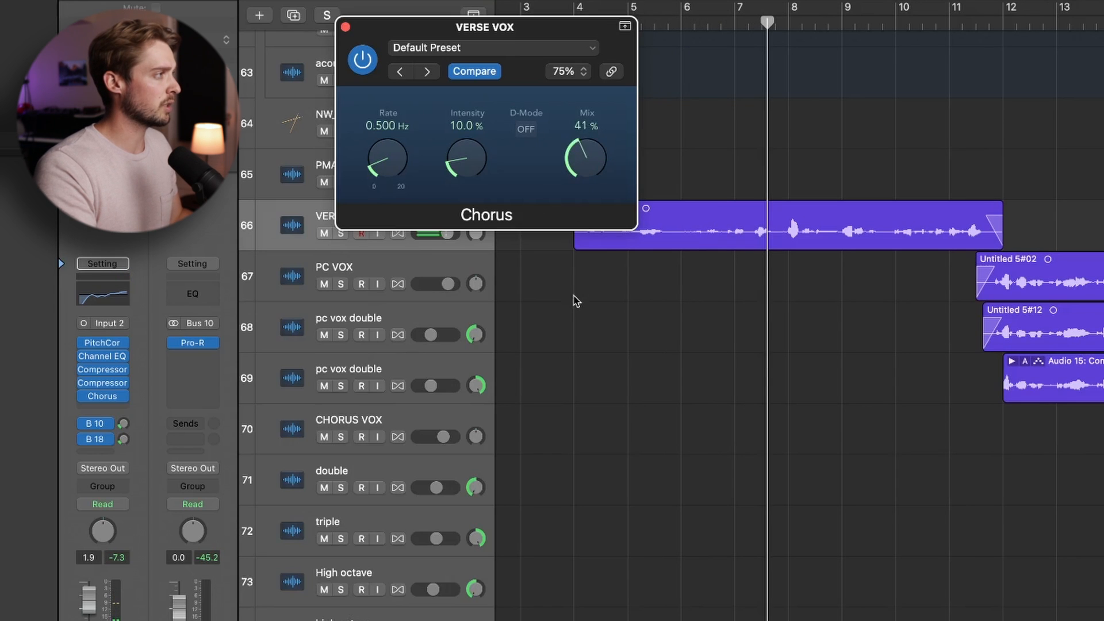
left_click_drag(582, 167, 577, 203)
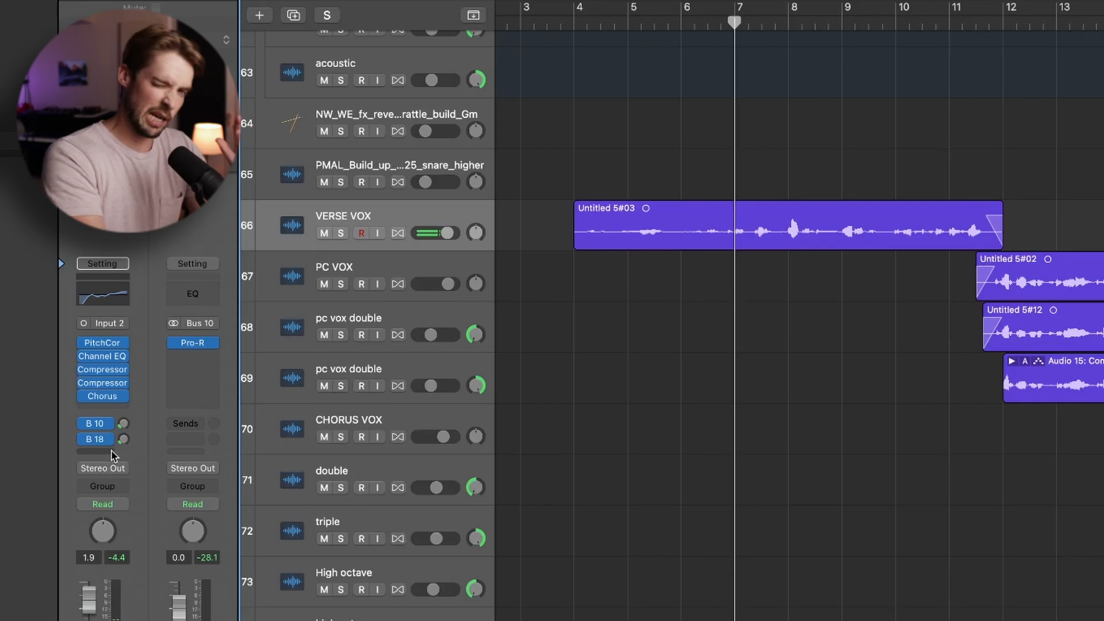
Insert a stereo Overdrive from the Distortion category after the Chorus on the VERSE VOX track
left_click(114, 410)
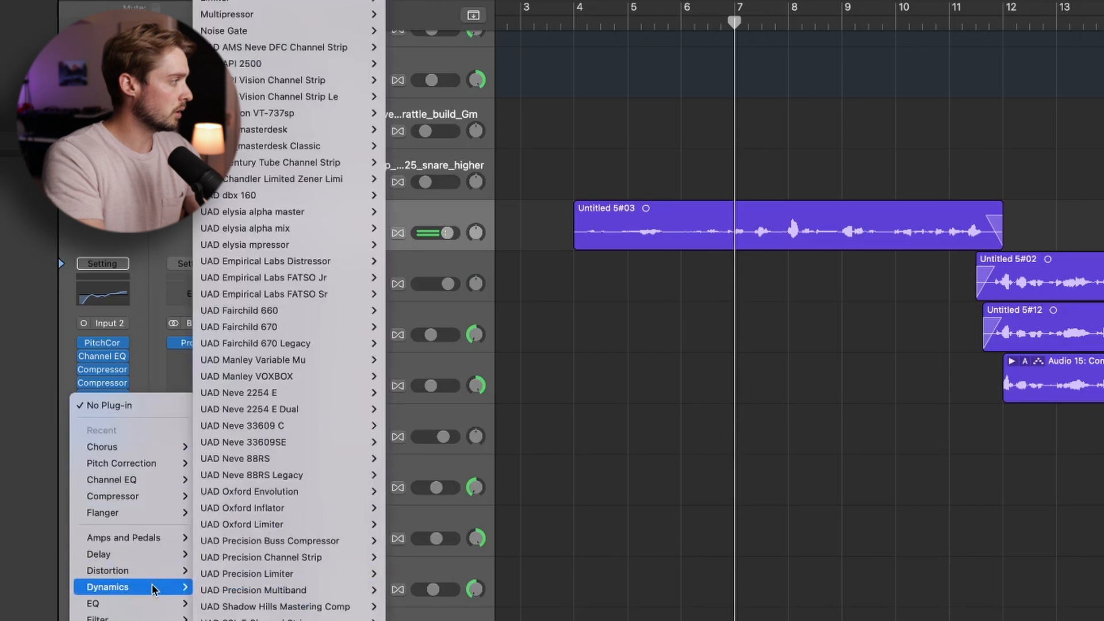
mouse_move(154, 575)
mouse_move(321, 360)
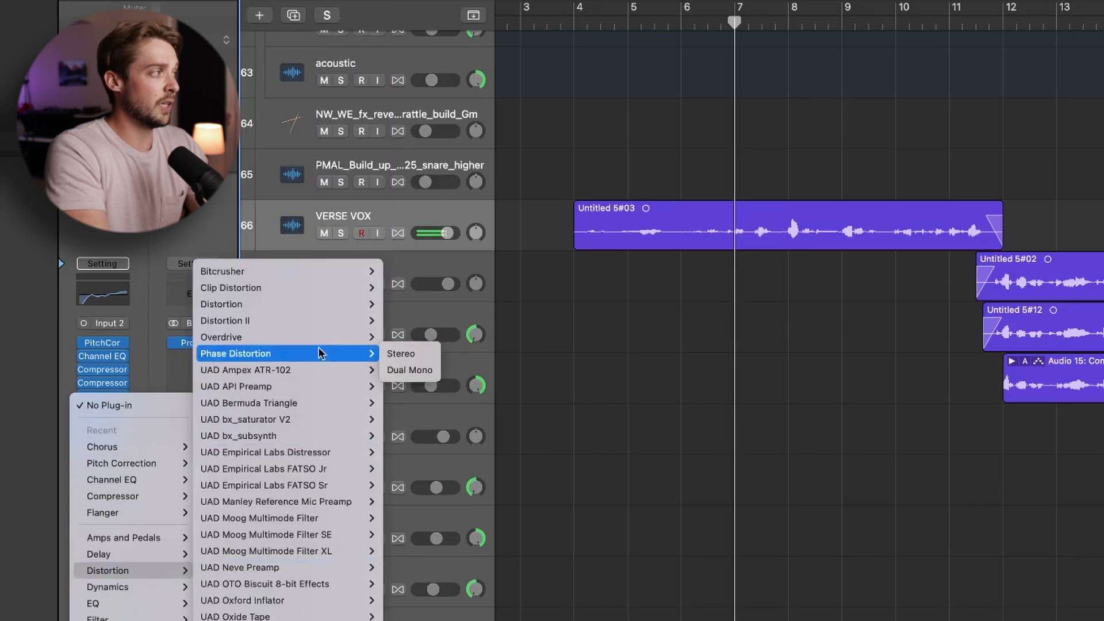
mouse_move(317, 340)
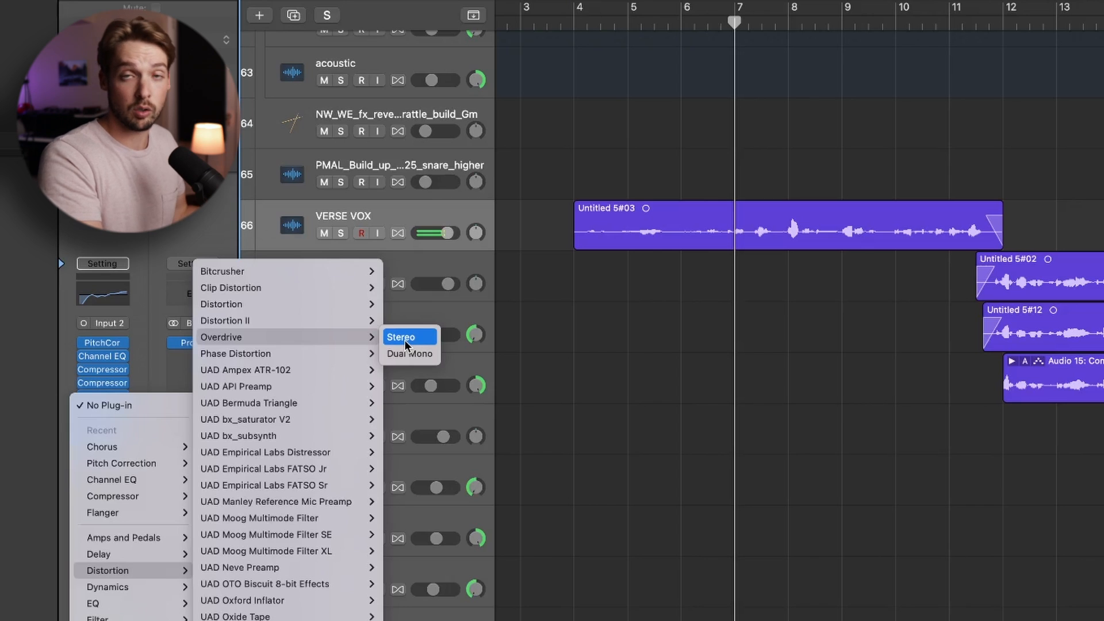
left_click(405, 340)
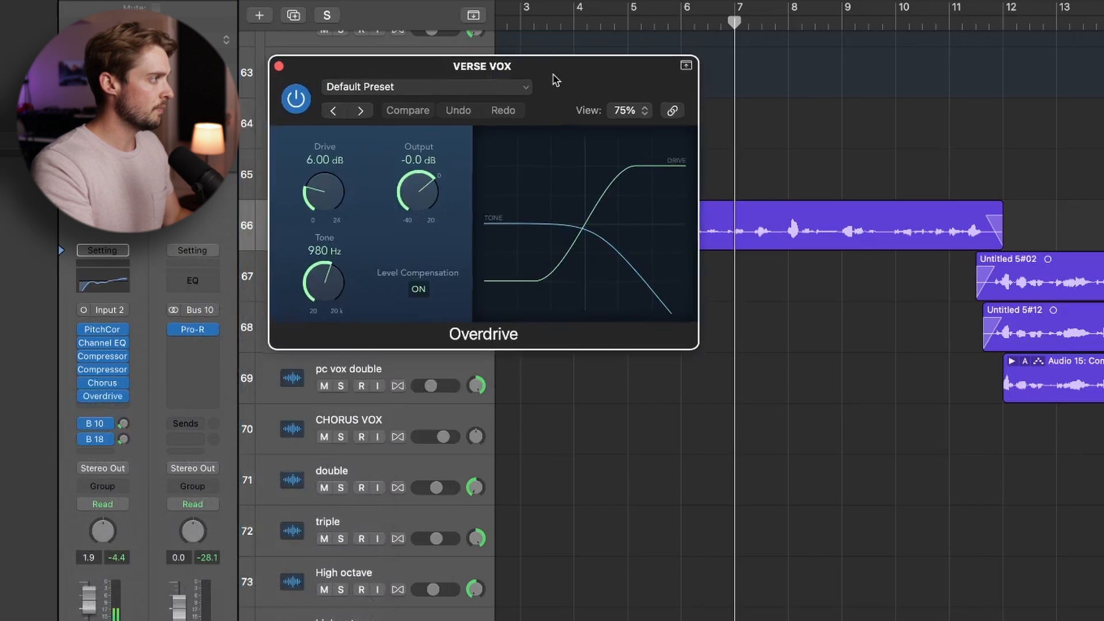
Set the Overdrive's tone to 20000 Hz, drive to 24 dB and output to -2.0 dB while playing the verse from about bar 5
left_click_drag(330, 293, 335, 193)
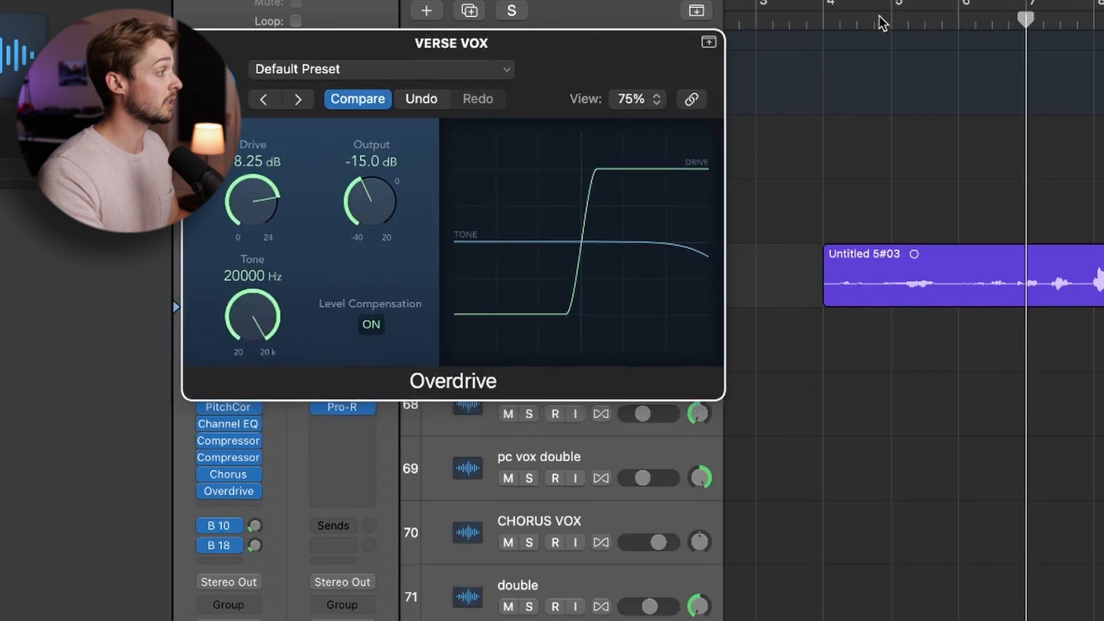
left_click(880, 23)
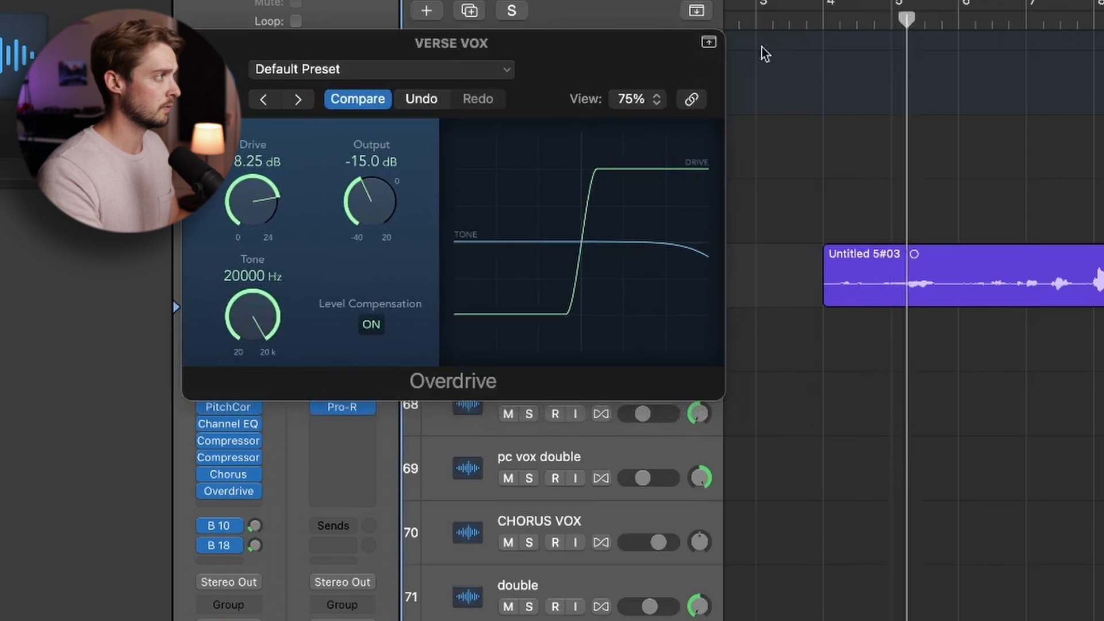
left_click_drag(655, 37, 771, 156)
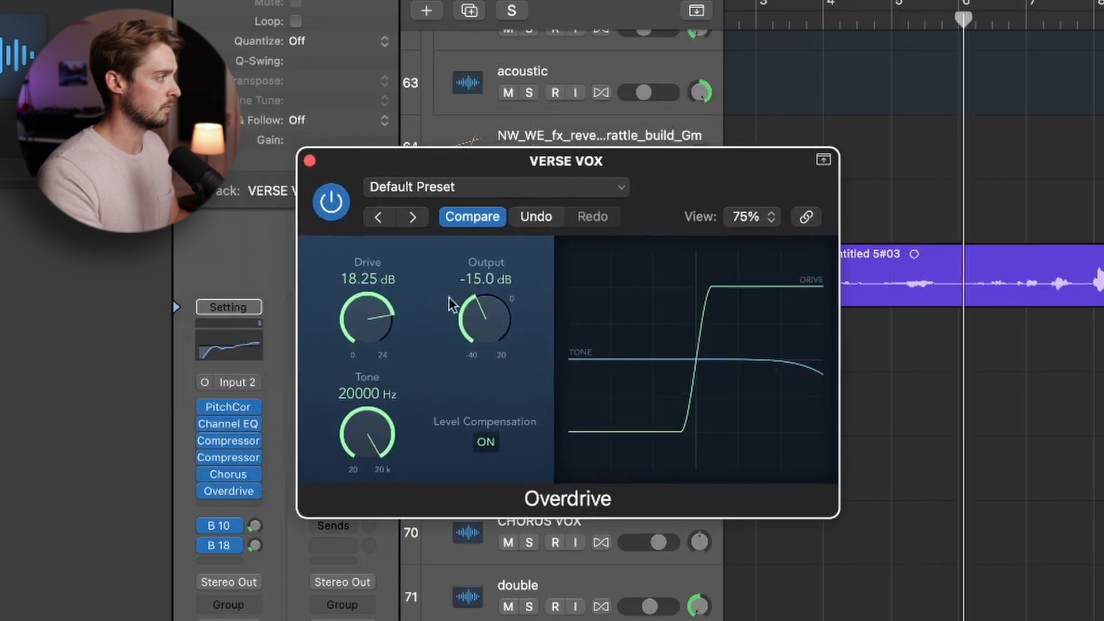
left_click_drag(499, 311, 504, 245)
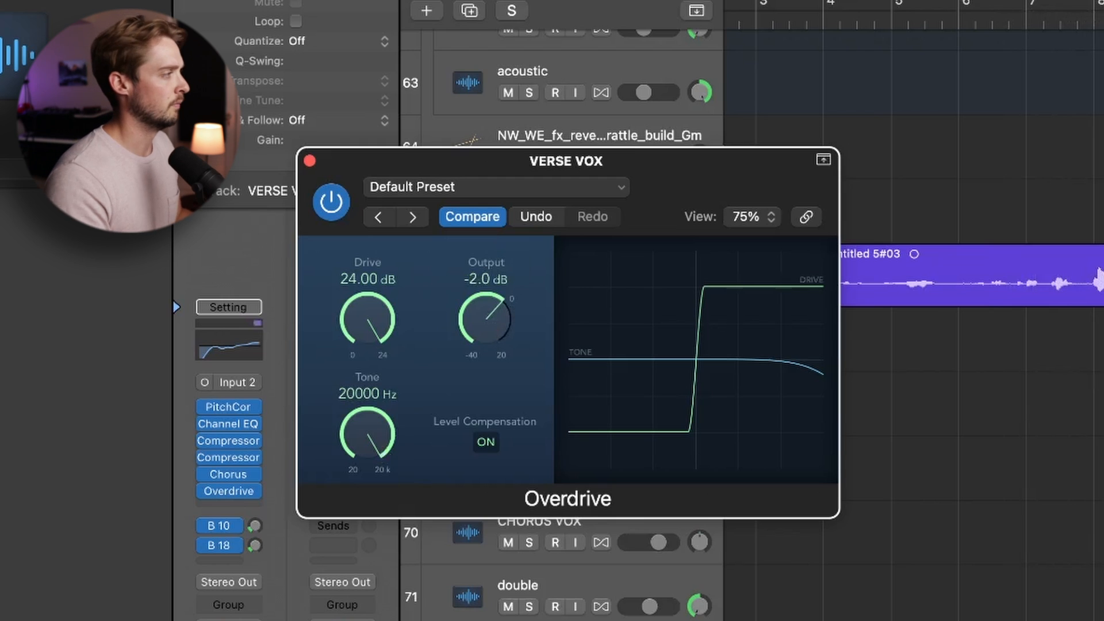
Move the Overdrive ahead of the Chorus in the VERSE VOX plug-in chain and play the vocal to hear it
left_click_drag(683, 194, 763, 133)
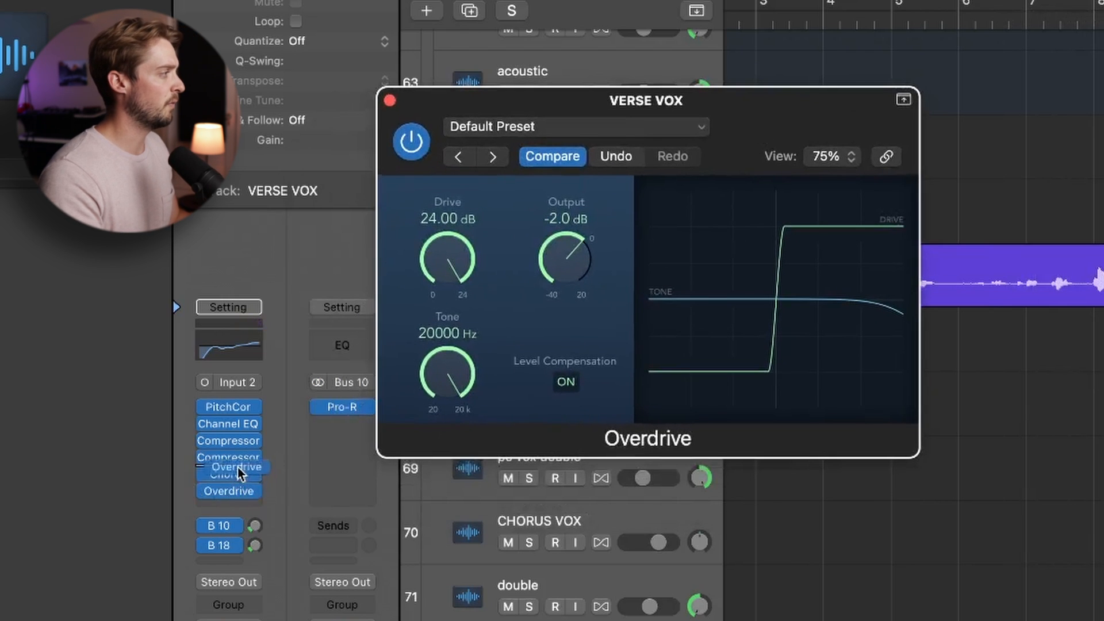
left_click_drag(238, 468, 238, 472)
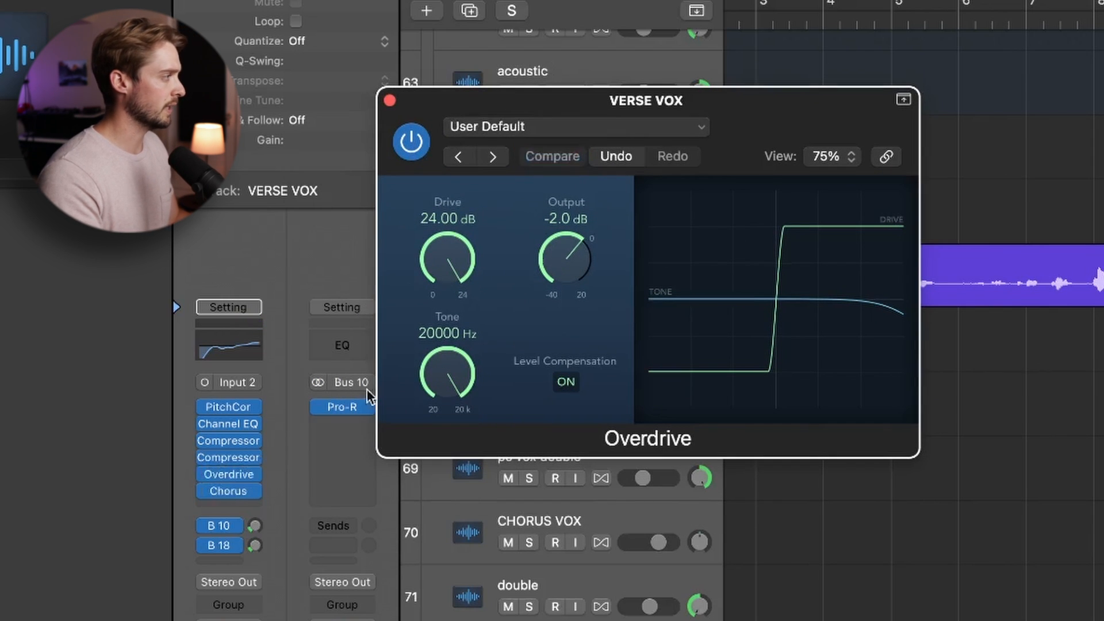
left_click(1048, 26)
key("space")
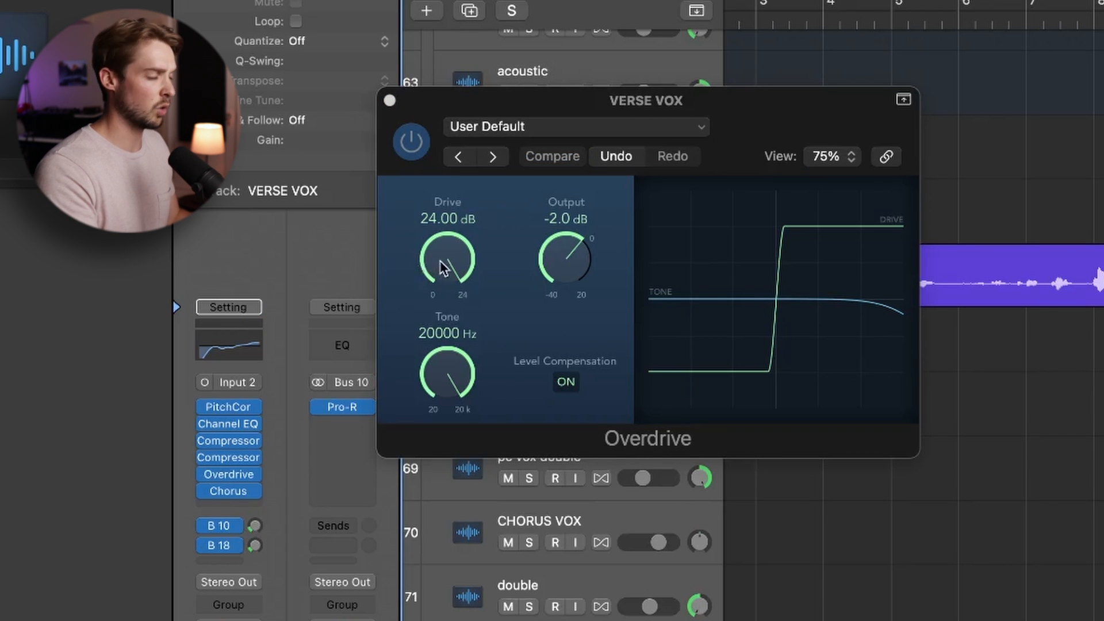
Reduce the Overdrive's drive to 5.25 dB, set its output to -3.0 dB and close the plug-in window
left_click_drag(447, 263, 449, 490)
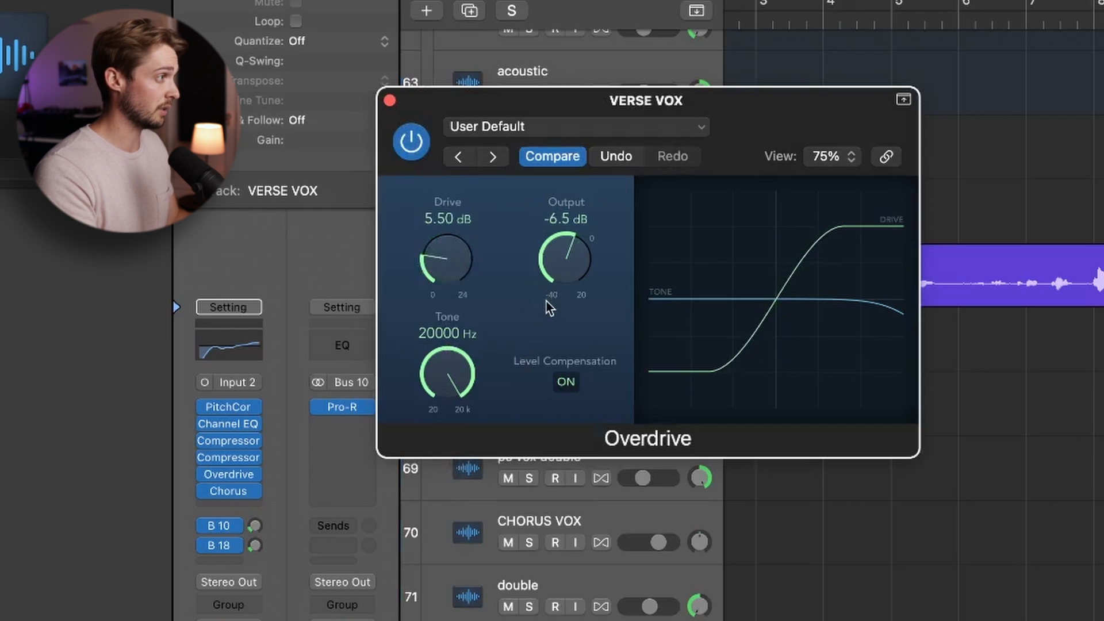
left_click_drag(463, 254, 465, 251)
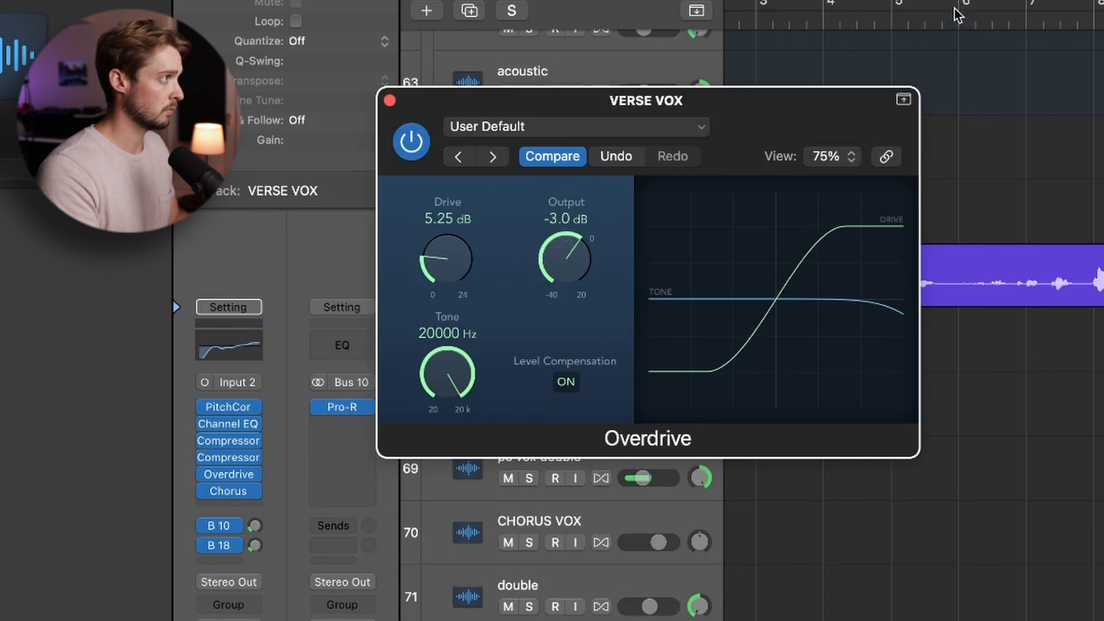
left_click_drag(736, 108, 771, 83)
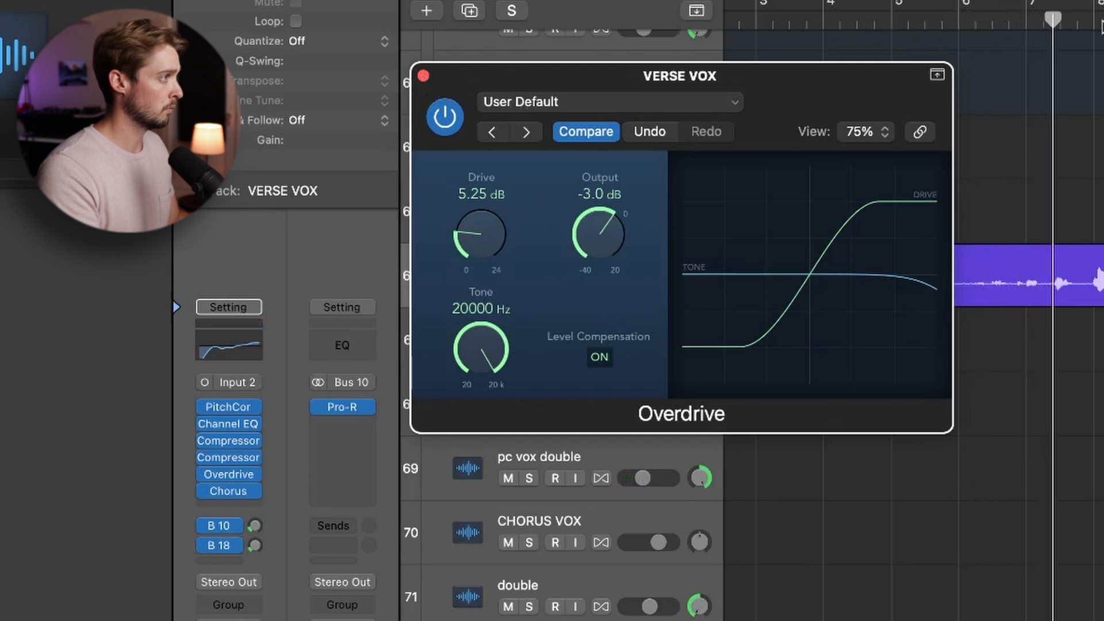
left_click(424, 76)
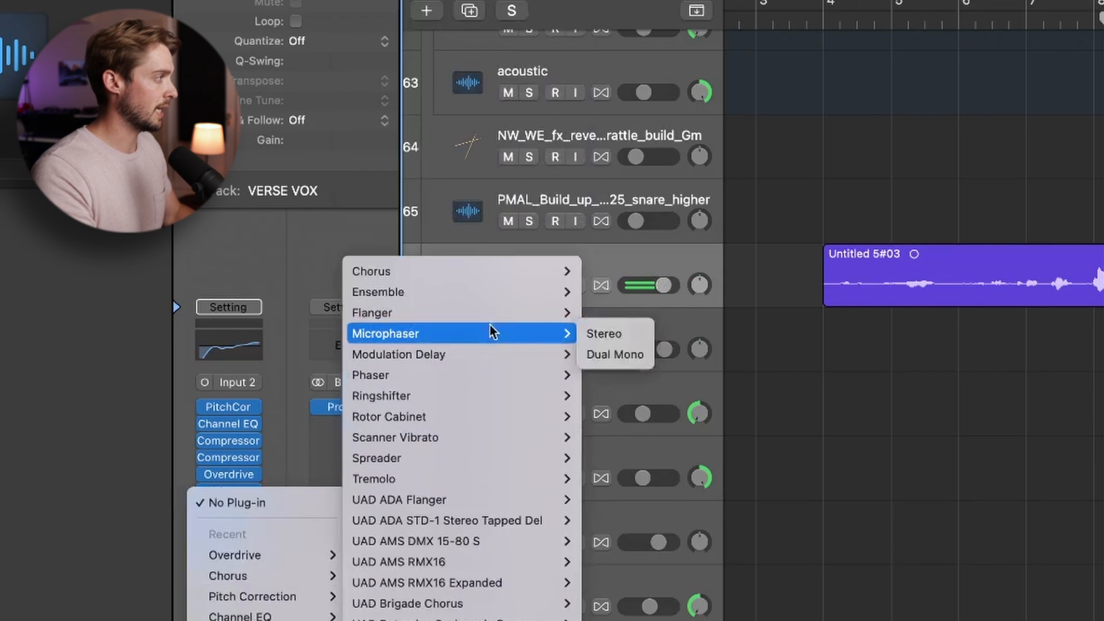
Insert a stereo Tremolo after the Chorus on VERSE VOX and try its rate at 1/1t, returning it to 1/4
mouse_move(517, 479)
left_click(601, 479)
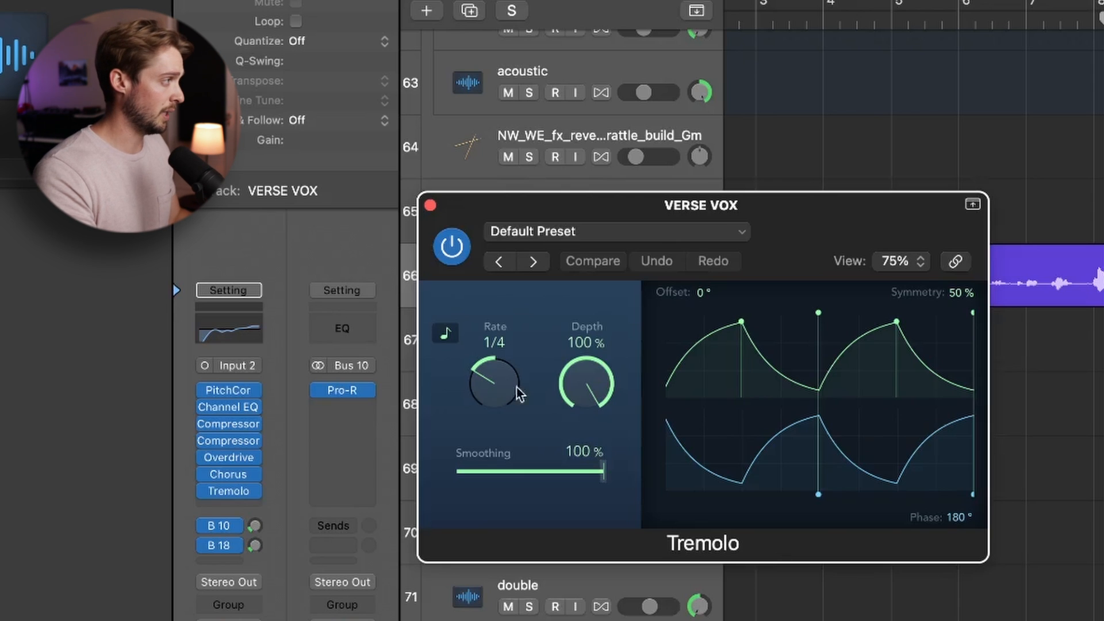
left_click_drag(506, 383, 505, 394)
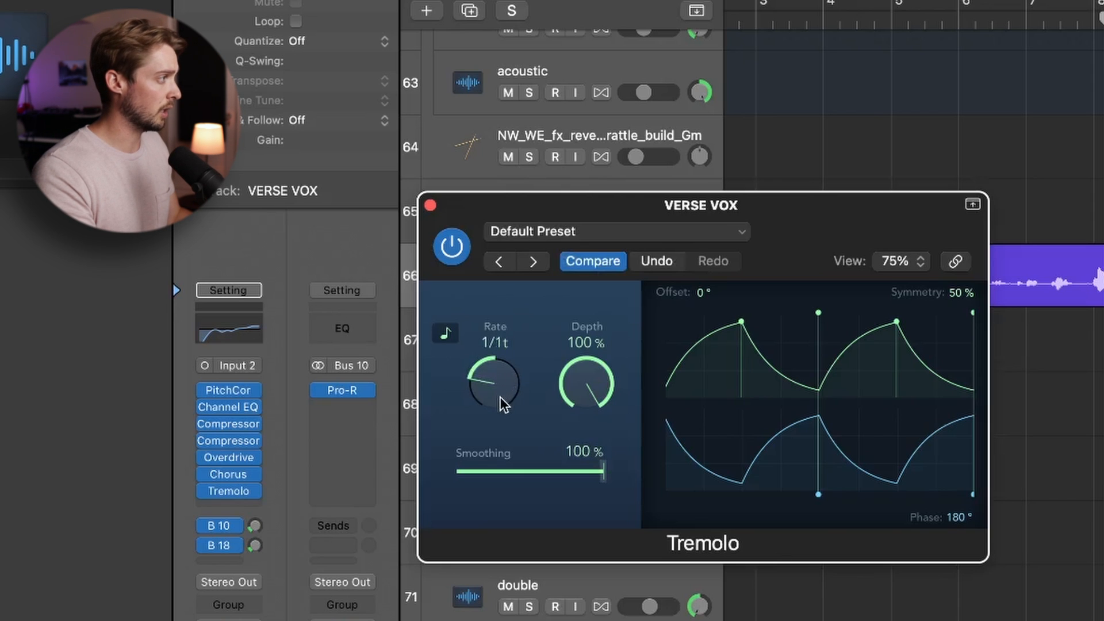
left_click_drag(500, 397, 503, 375)
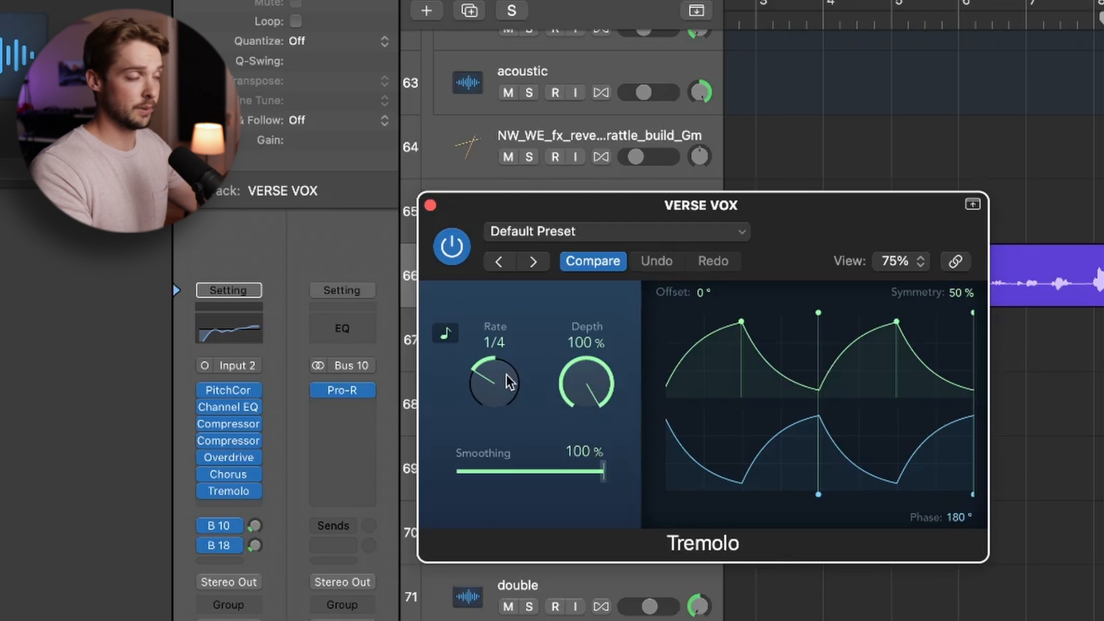
Try the Tremolo with 0% smoothing and with about 48% depth, bringing both back to 100%
left_click_drag(582, 387, 599, 296)
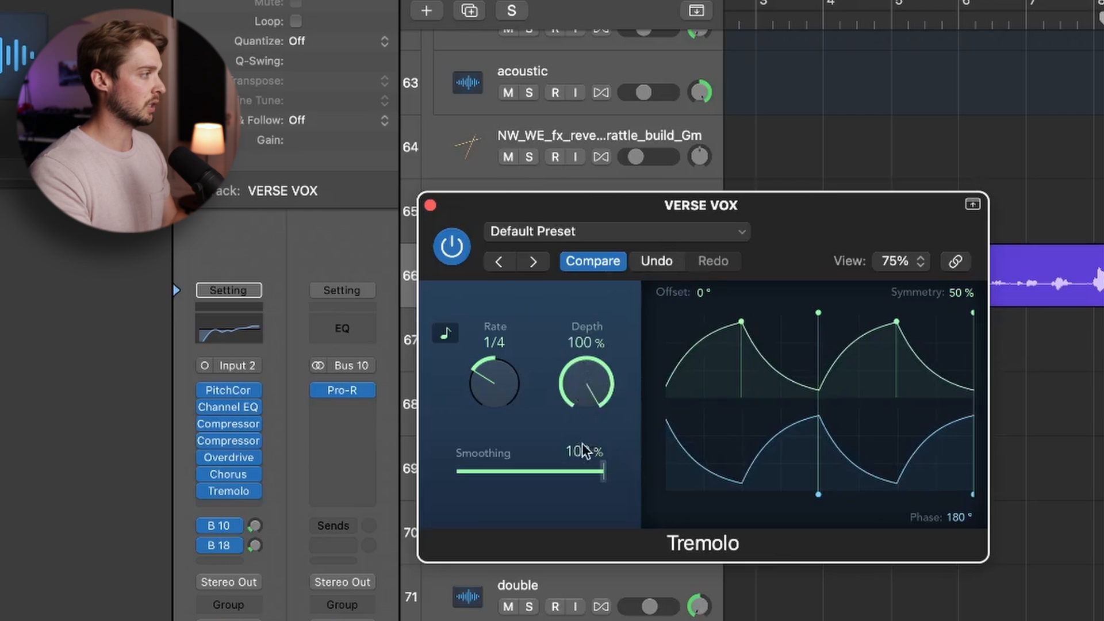
left_click(595, 480, "alt")
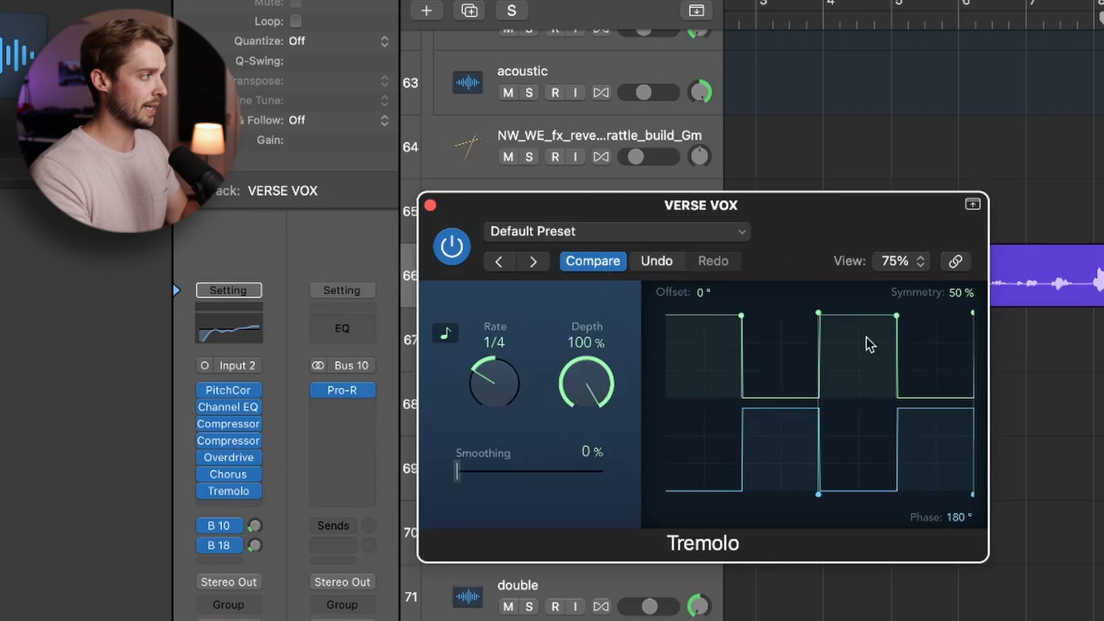
left_click_drag(457, 483, 587, 484)
left_click_drag(568, 407, 568, 532)
left_click(569, 482, "alt")
left_click_drag(458, 472, 750, 474)
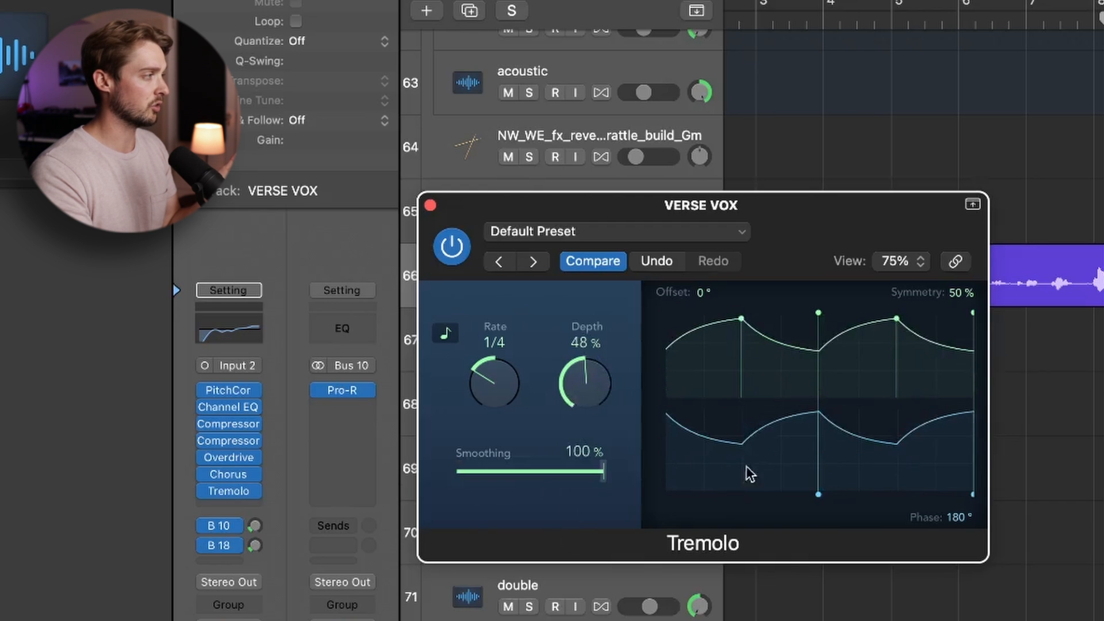
left_click_drag(581, 383, 582, 236)
key("super+w")
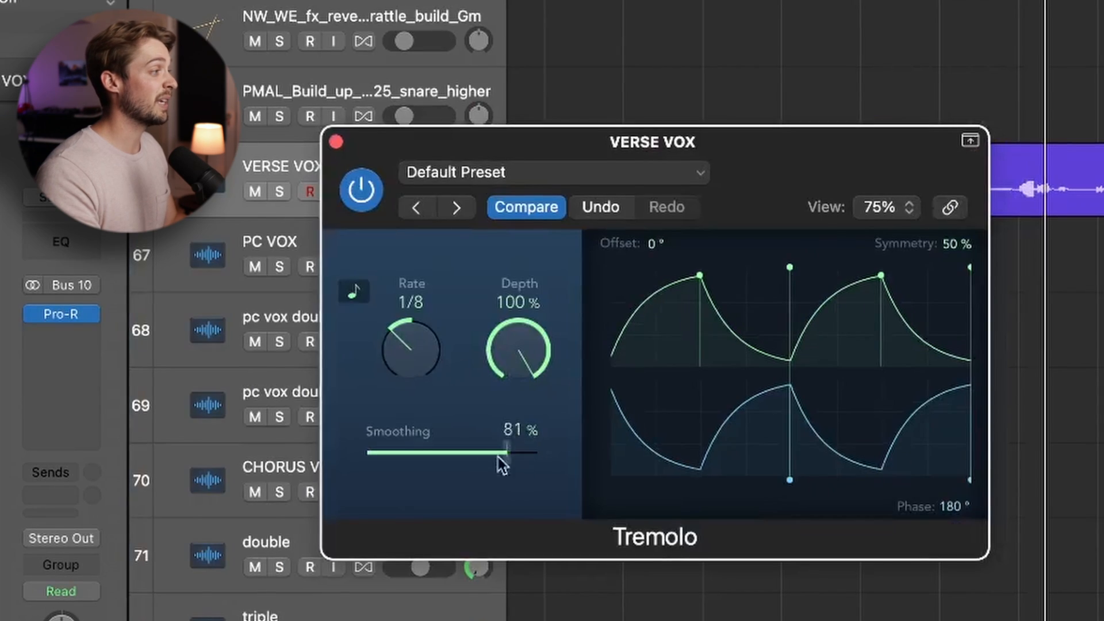
Set the Tremolo's smoothing to 0% and slow down its rate from 1/8
left_click_drag(502, 464, 322, 462)
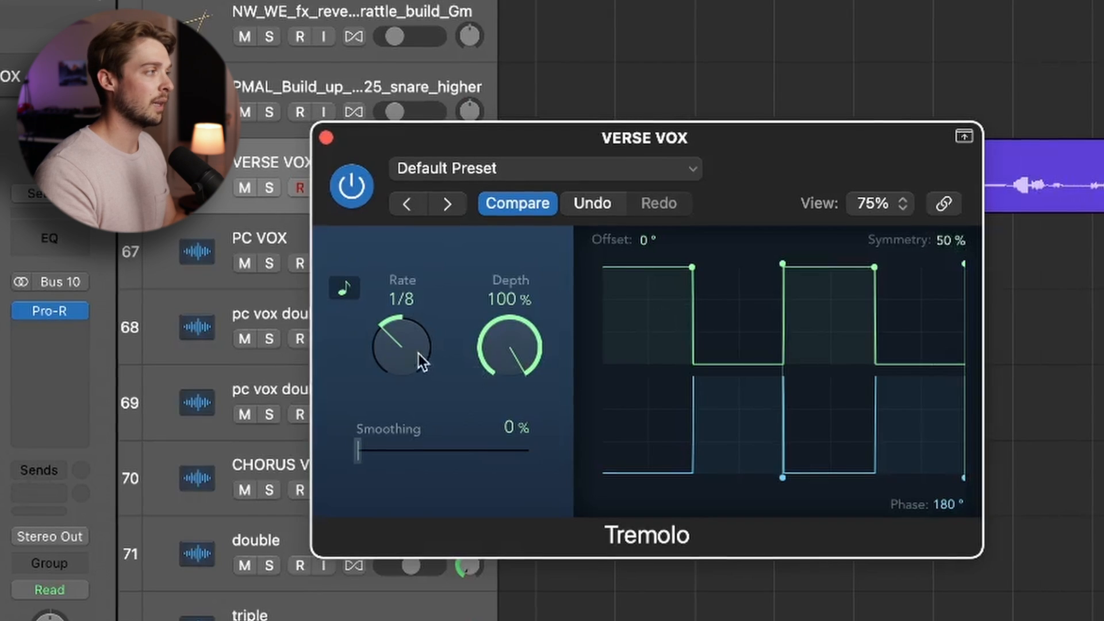
left_click_drag(419, 360, 409, 387)
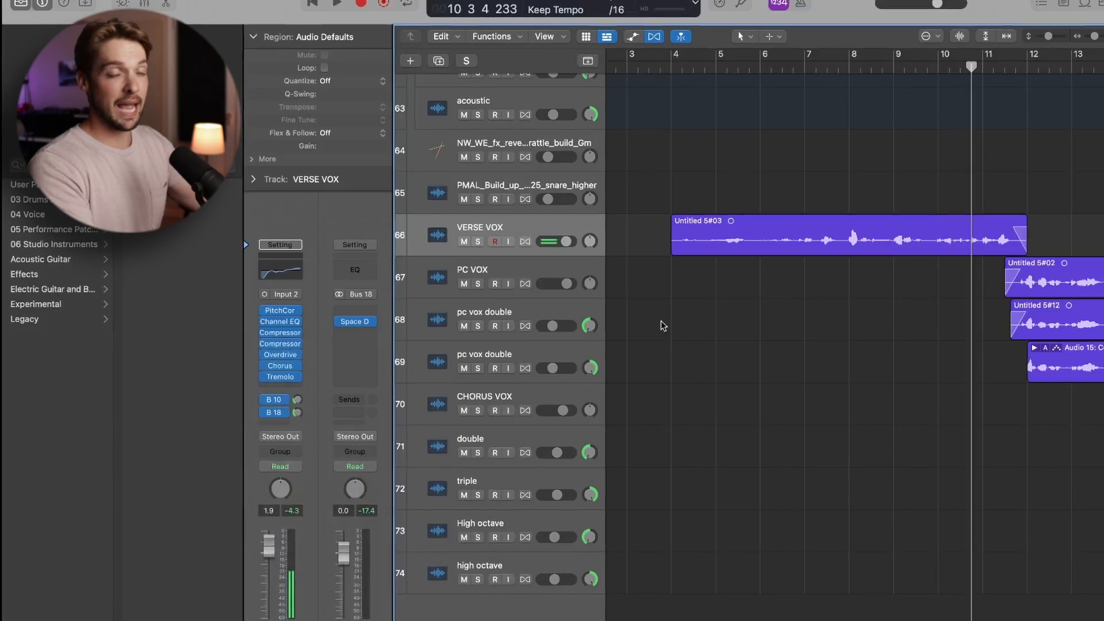
Create a software instrument track below VERSE VOX and load the stereo EVOC 20 PS vocoder synth as its instrument
left_click(417, 67)
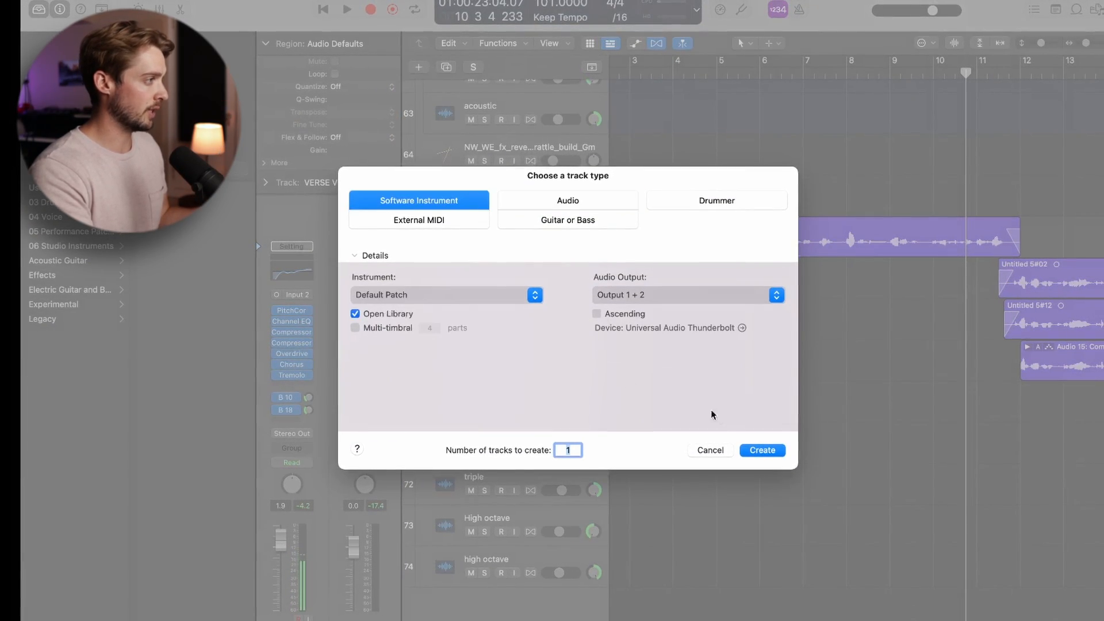
left_click(761, 450)
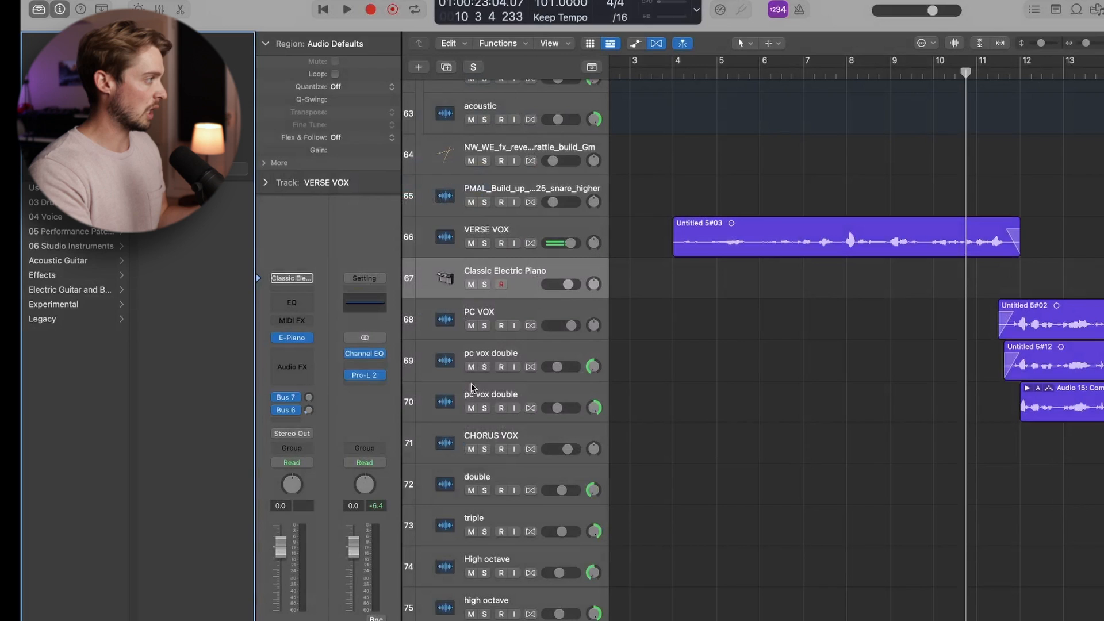
left_click(309, 339)
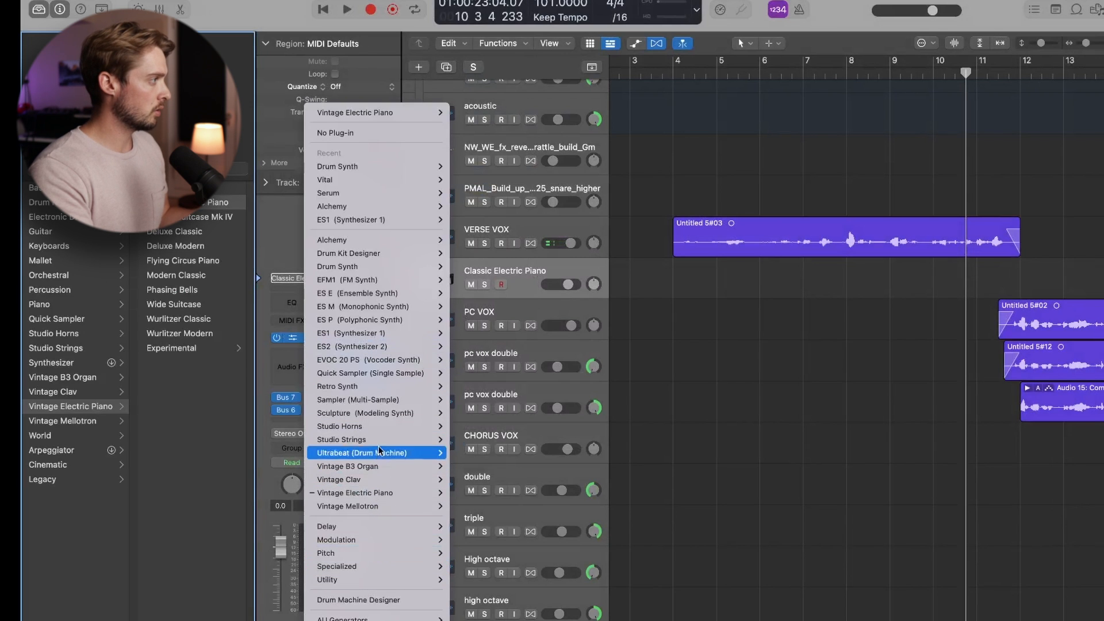
mouse_move(395, 362)
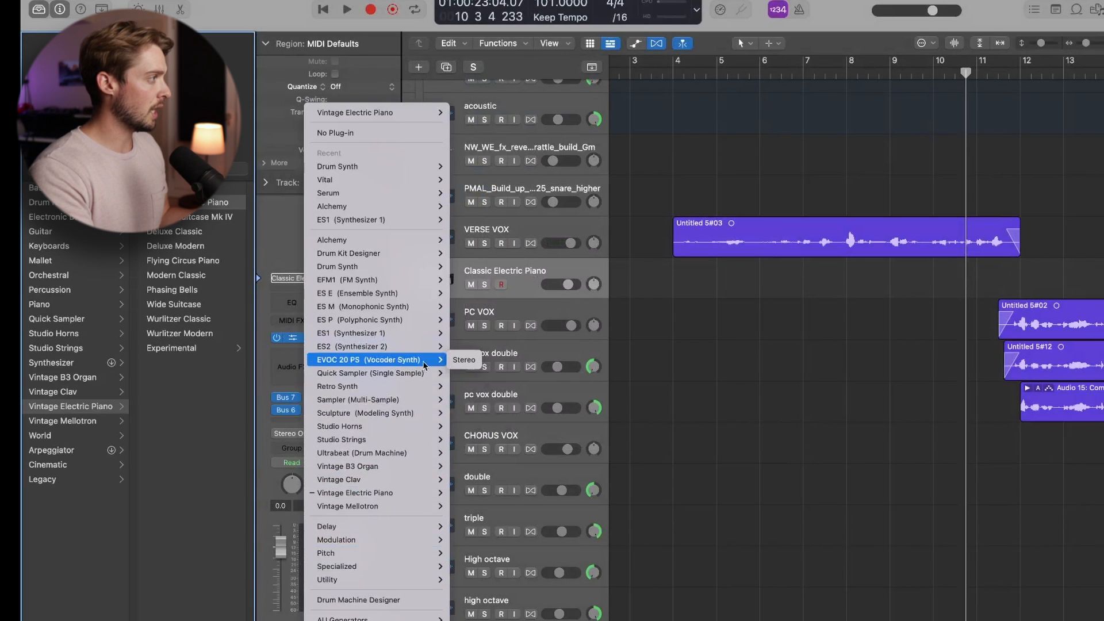
left_click(465, 360)
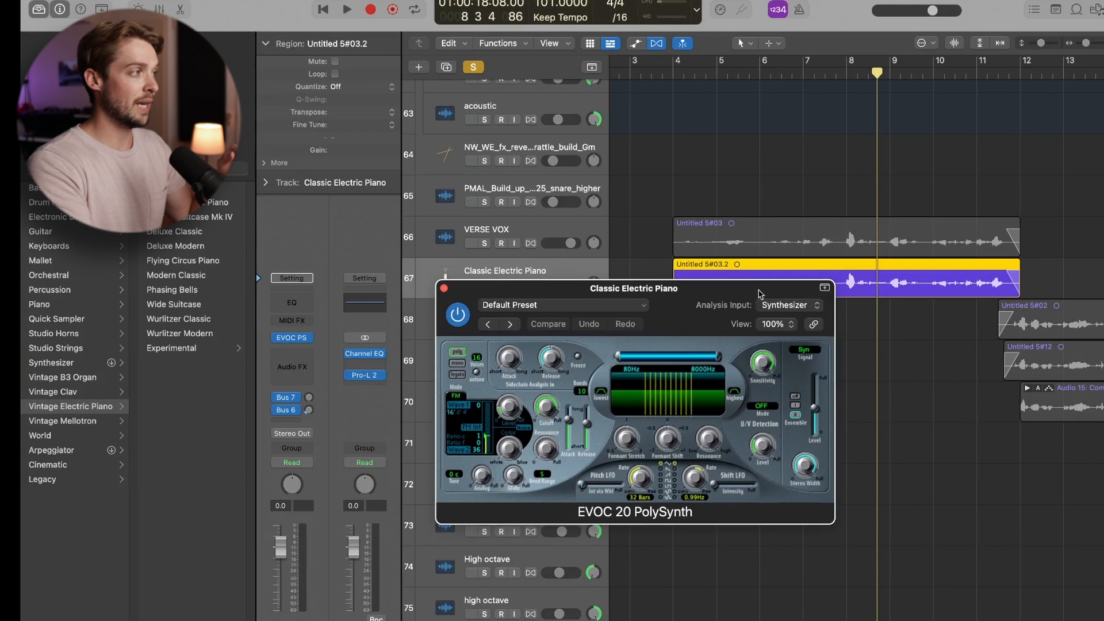
Set the EVOC 20 PolySynth's analysis input to the VERSE VOX audio track (Audio 7)
left_click(775, 306)
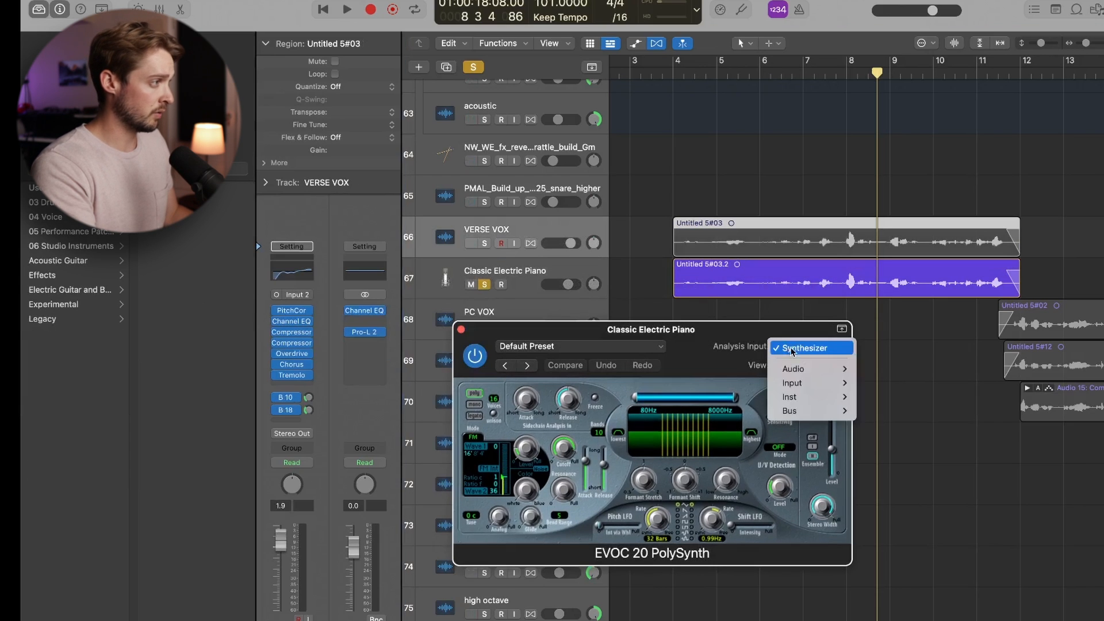
mouse_move(809, 372)
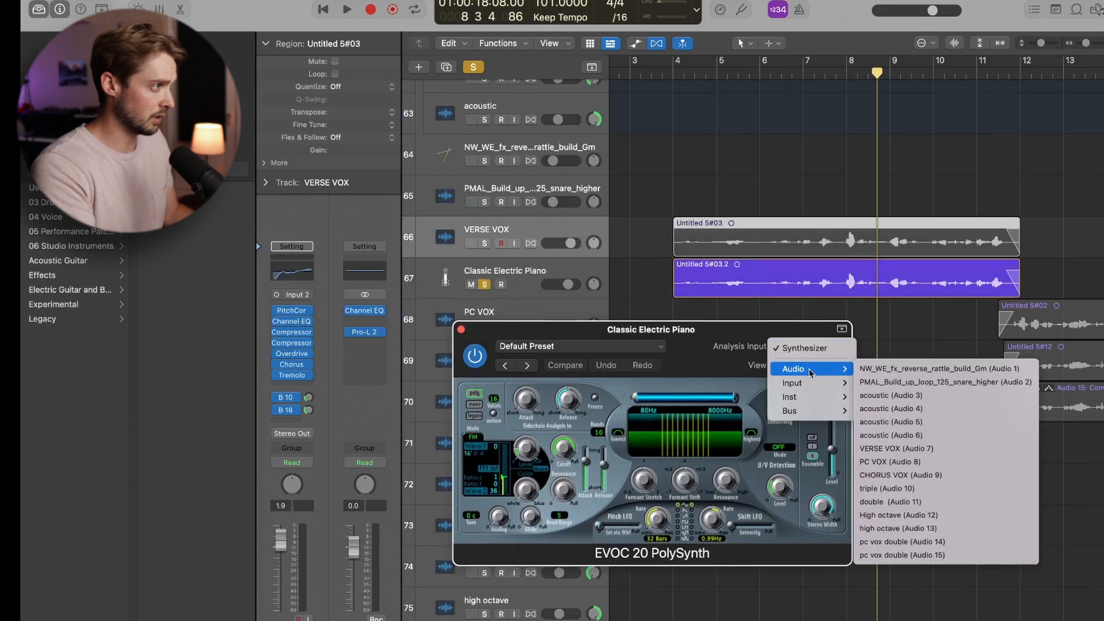
left_click(897, 448)
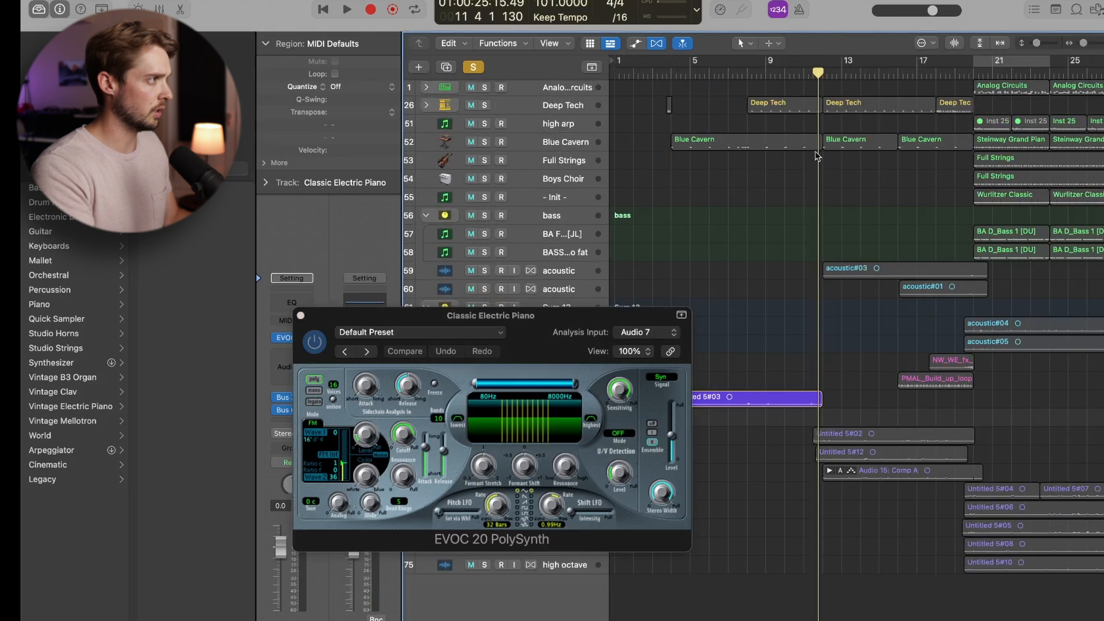
Place the first Blue Cavern MIDI region on the vocoder track, aligned under the verse vocal, and select it for inspection
left_click_drag(769, 148, 771, 422)
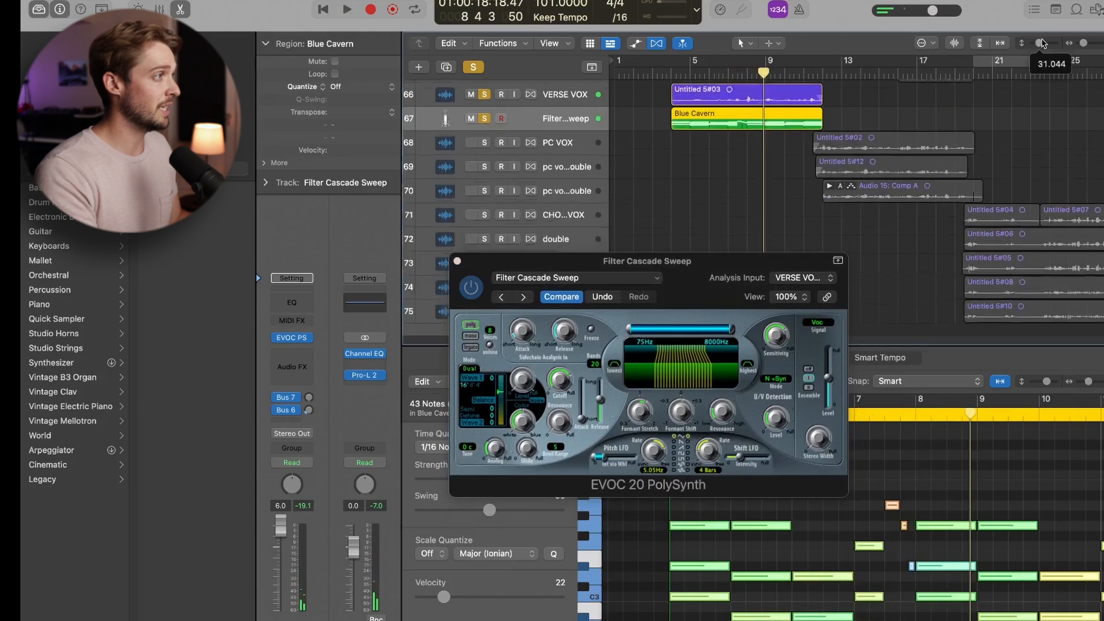
key("z")
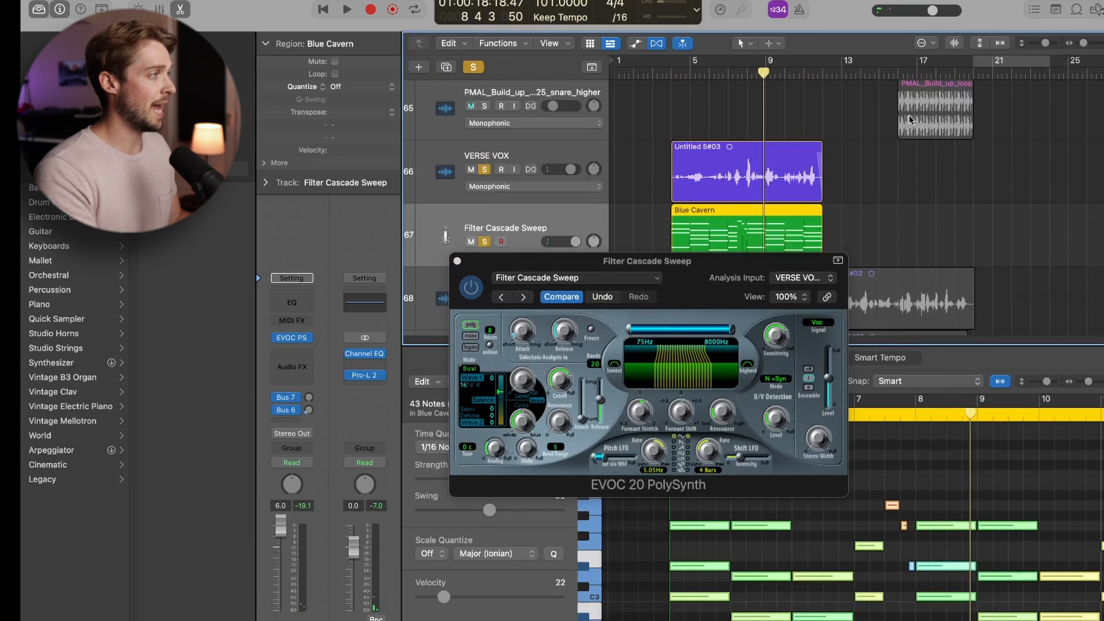
scroll(872, 138, "down", 1)
left_click_drag(686, 277, 585, 308)
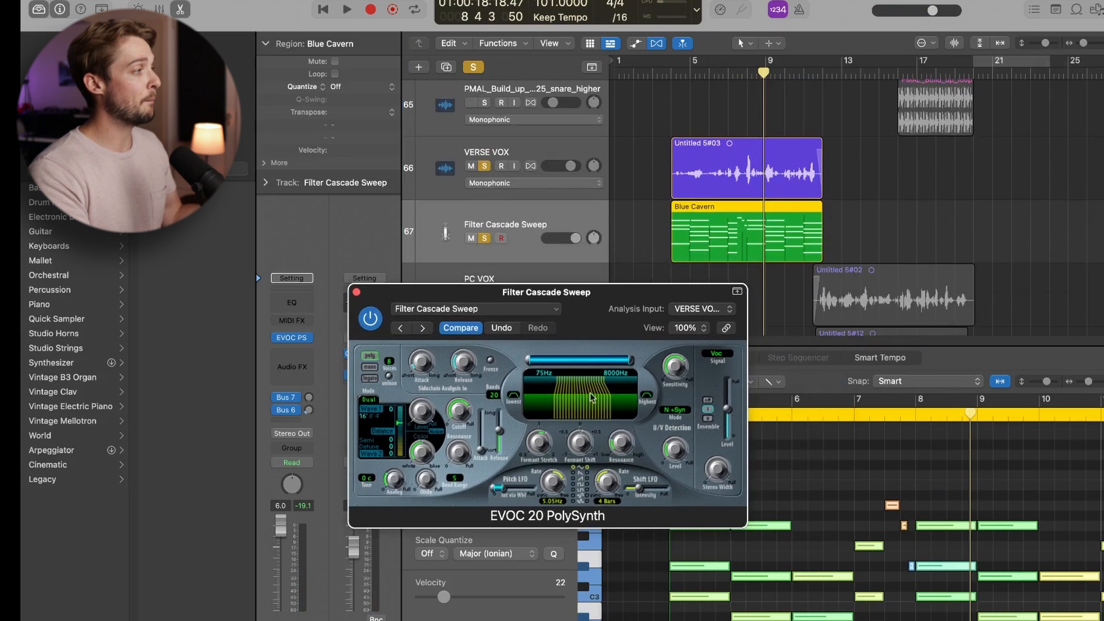
left_click(737, 223)
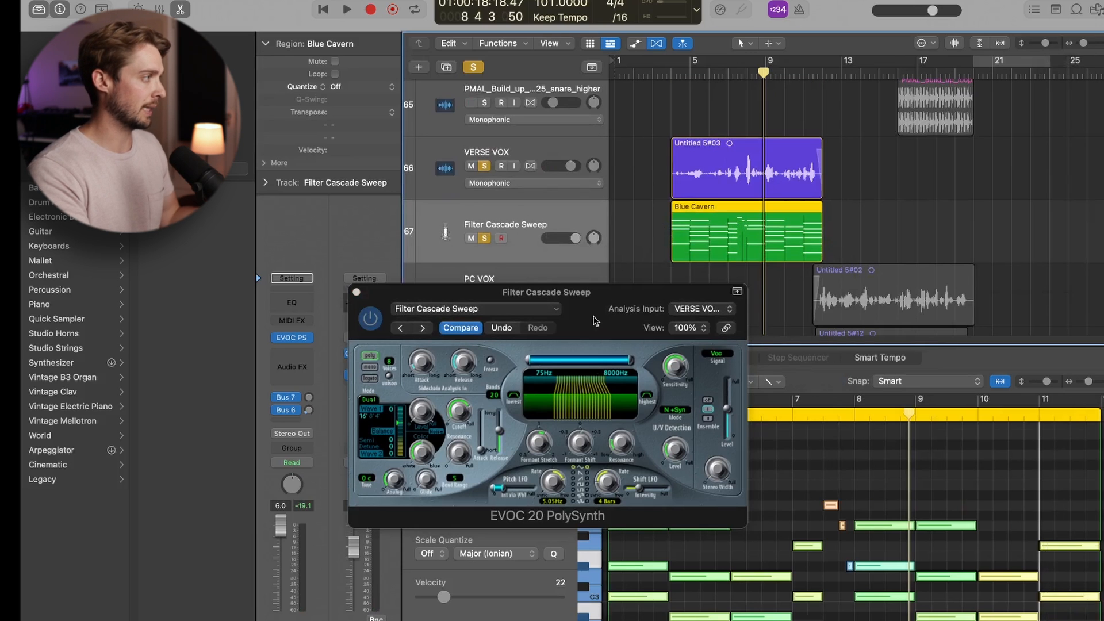
Load the vocoder's Open Heaven preset from the Vintage Vocoder category and step forward through the presets to Tubular Pipe
left_click(561, 315)
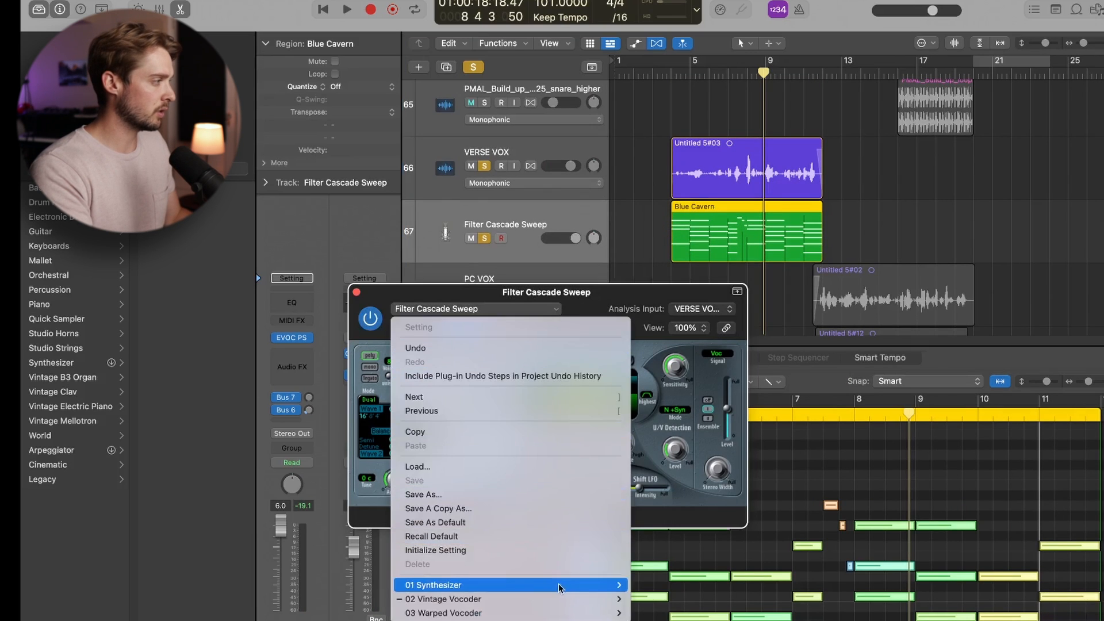
mouse_move(550, 599)
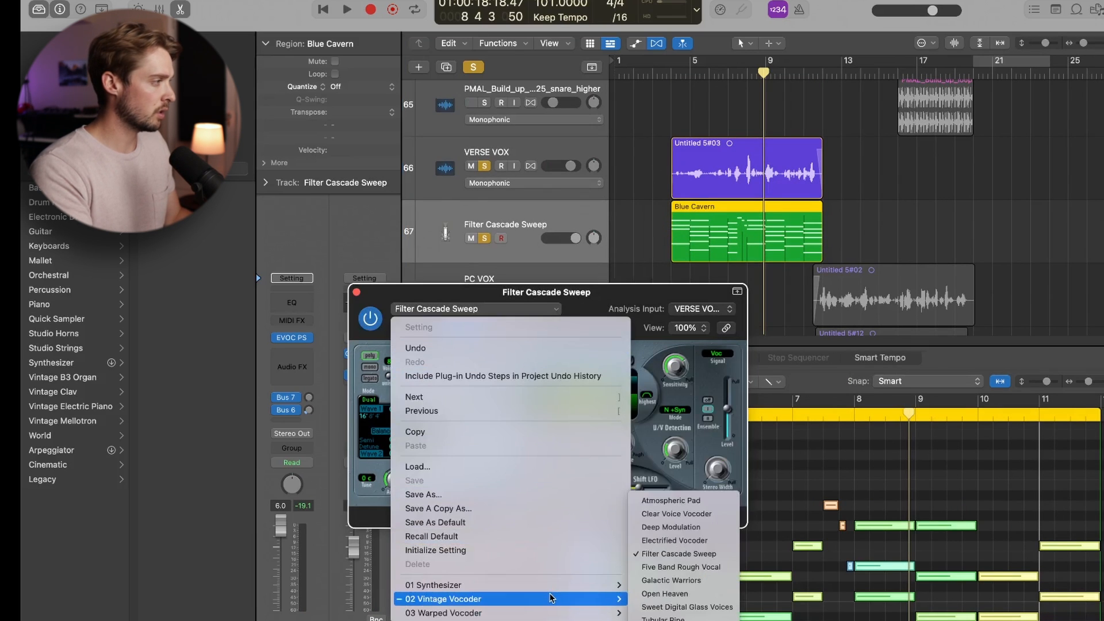
left_click(689, 596)
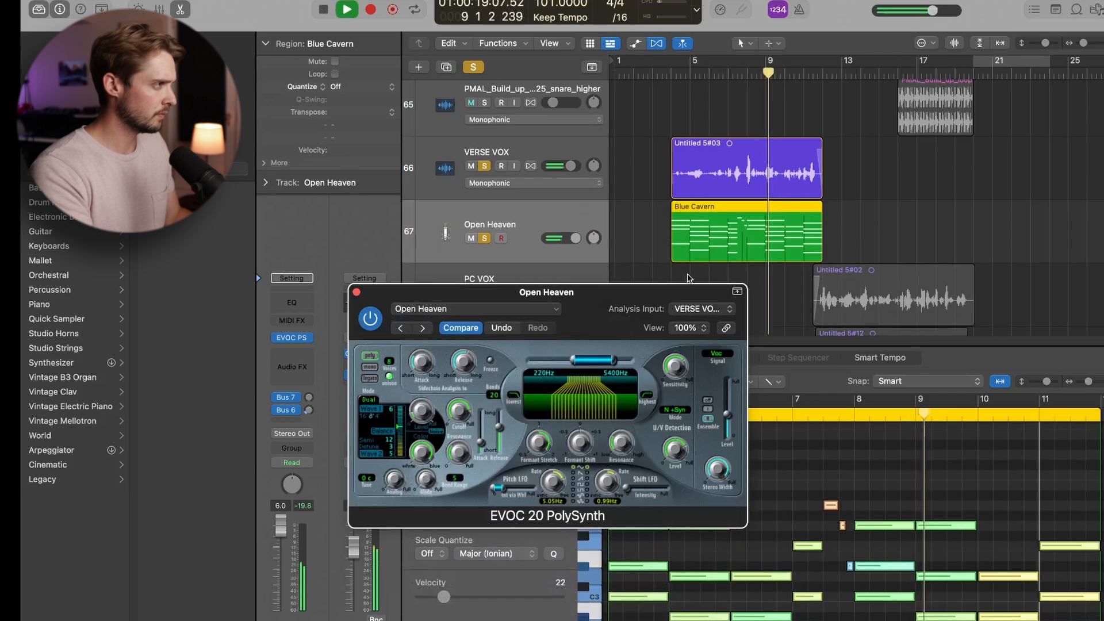
left_click(423, 328)
left_click(424, 329)
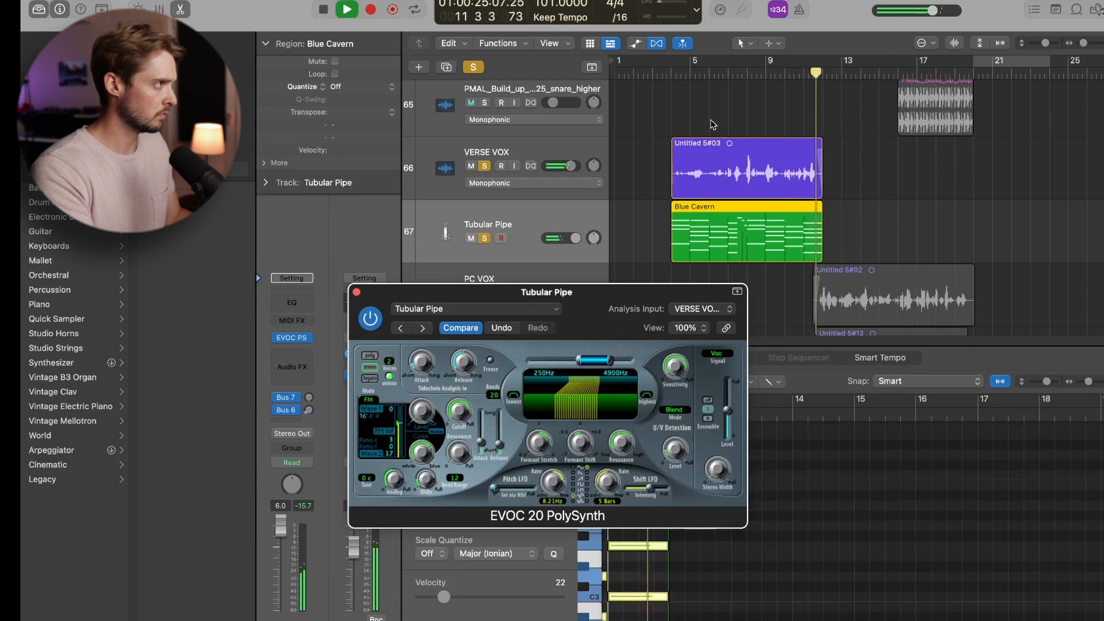
Insert a Gain plug-in after the EVOC PS on the Vocal Heaven Pad track
mouse_move(344, 593)
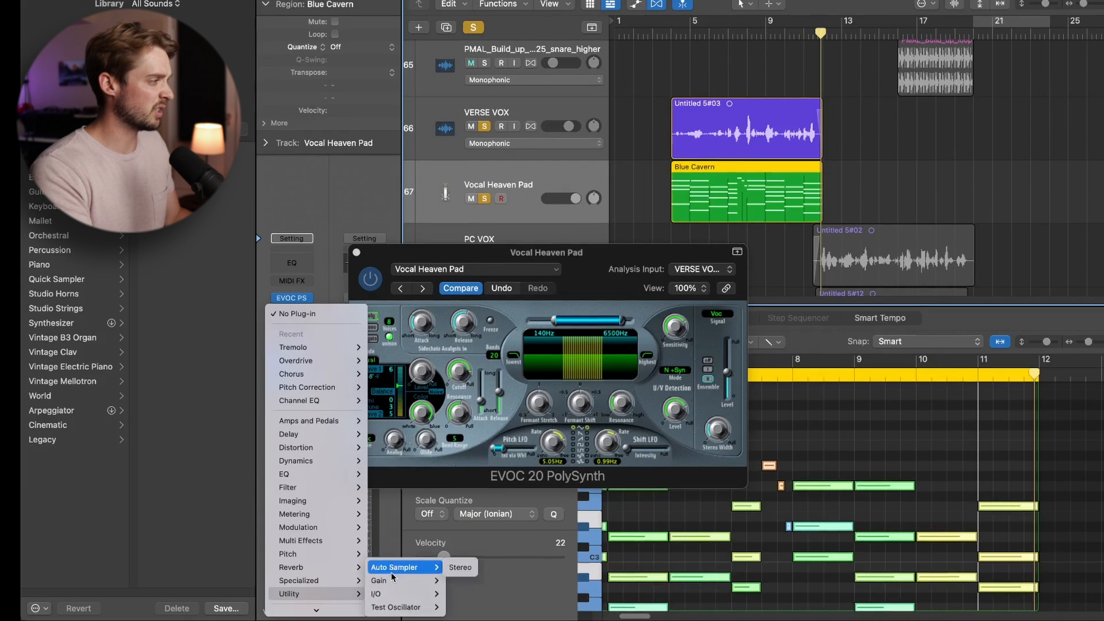
left_click(460, 581)
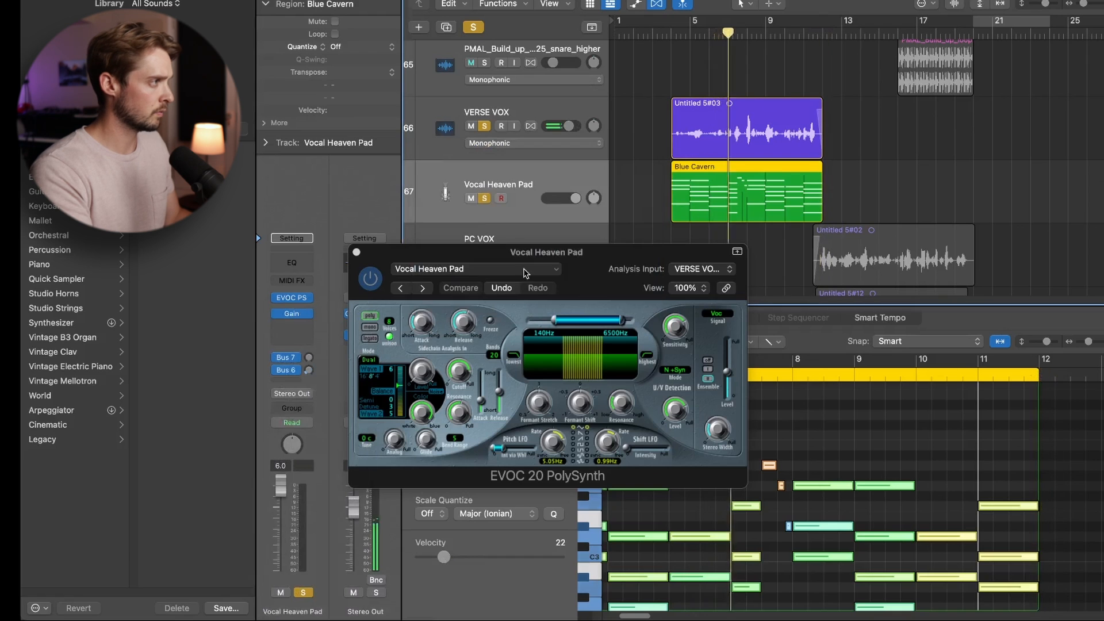
left_click_drag(539, 259, 557, 239)
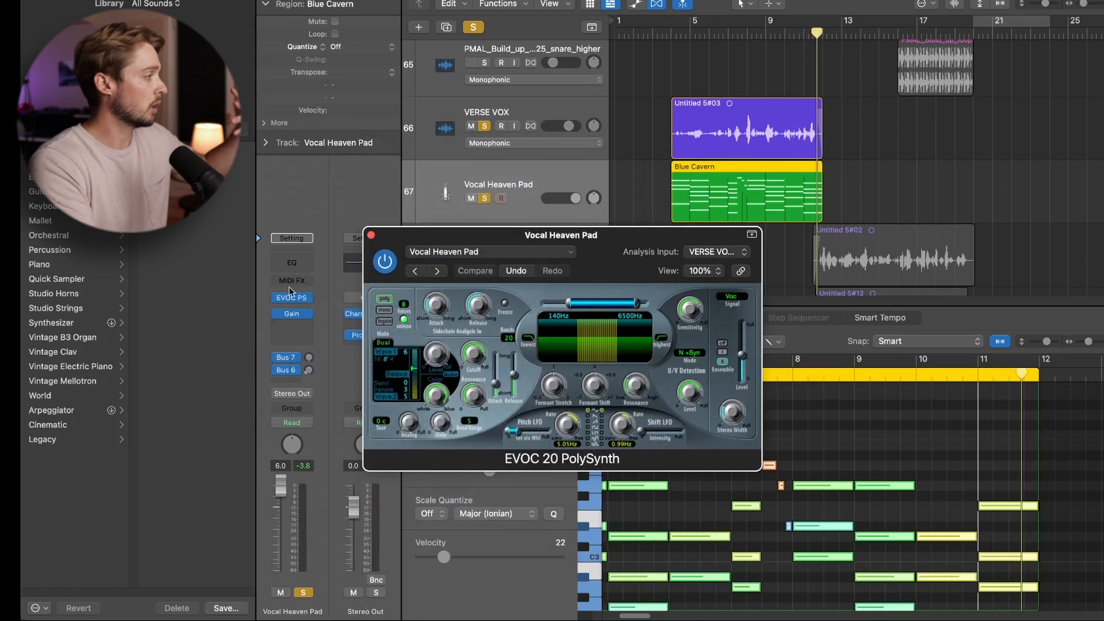
Close the vocoder window and turn off solo on the Vocal Heaven Pad and VERSE VOX tracks
left_click(373, 235)
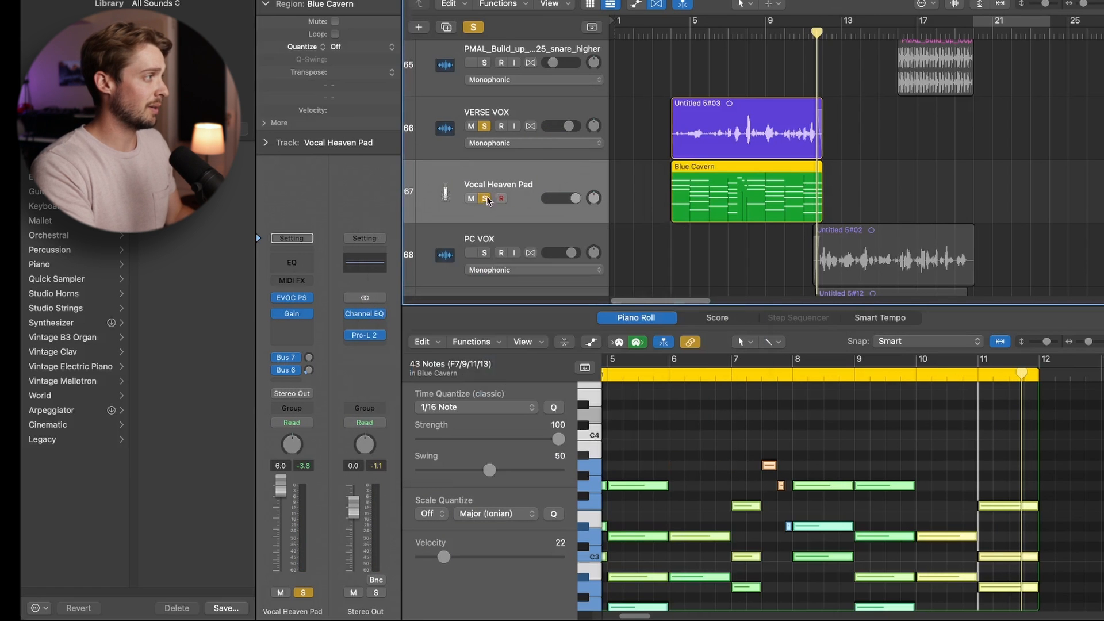
left_click(485, 199)
left_click(485, 126)
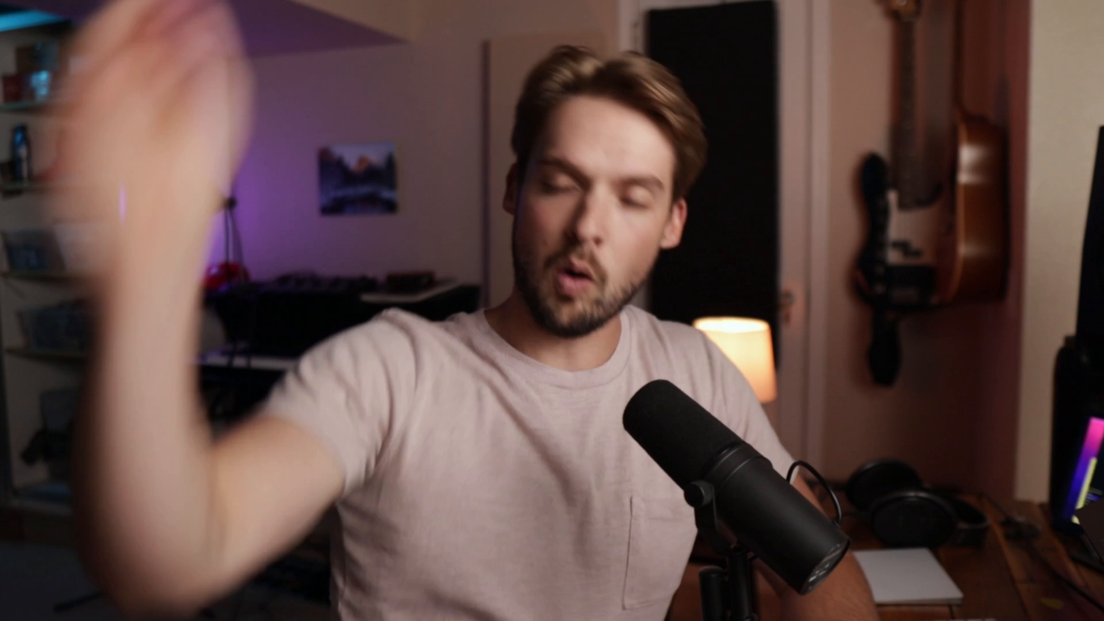